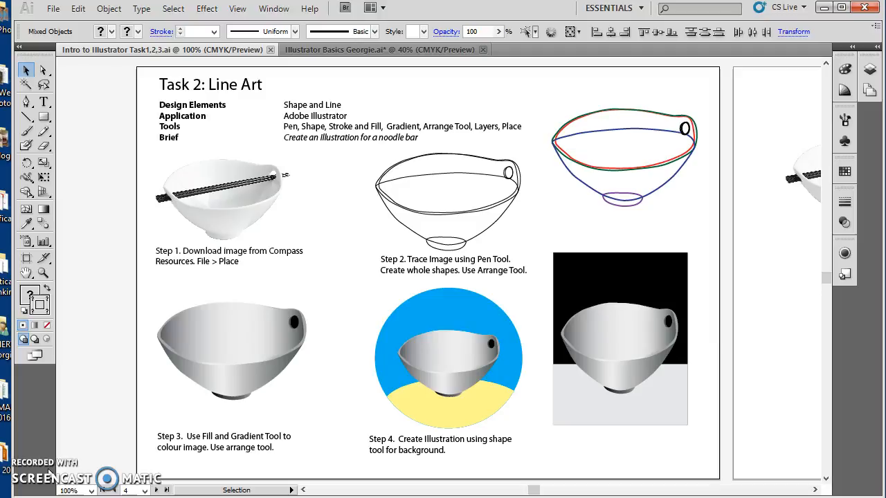
# - Switch to the open Illustrator Basics document and place noodle bowl.jpg from the Intro to Adobe Suite folder
pyautogui.click(314, 50)
pyautogui.click(313, 91)
pyautogui.click(313, 91)
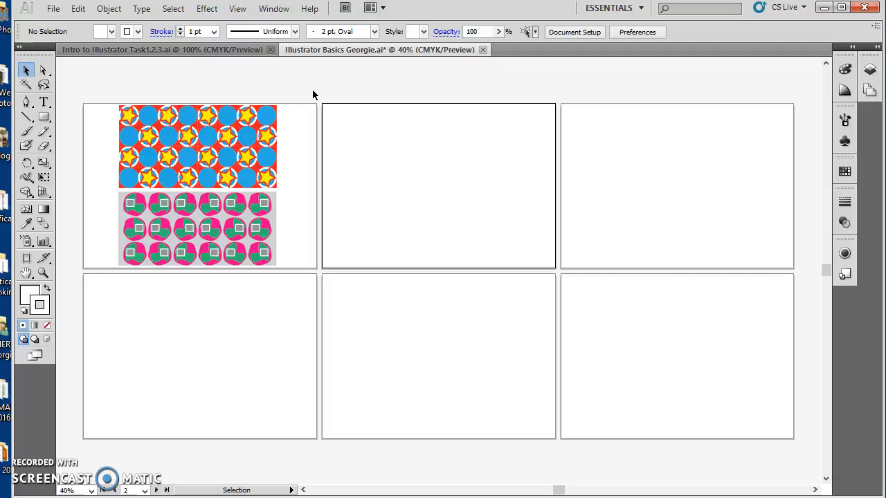
pyautogui.click(51, 9)
pyautogui.click(122, 267)
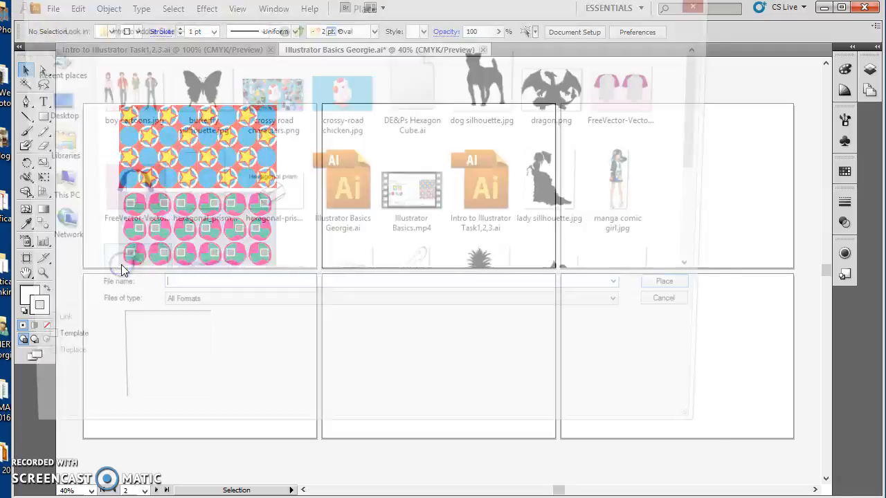
pyautogui.moveTo(704, 130); pyautogui.dragTo(703, 178)
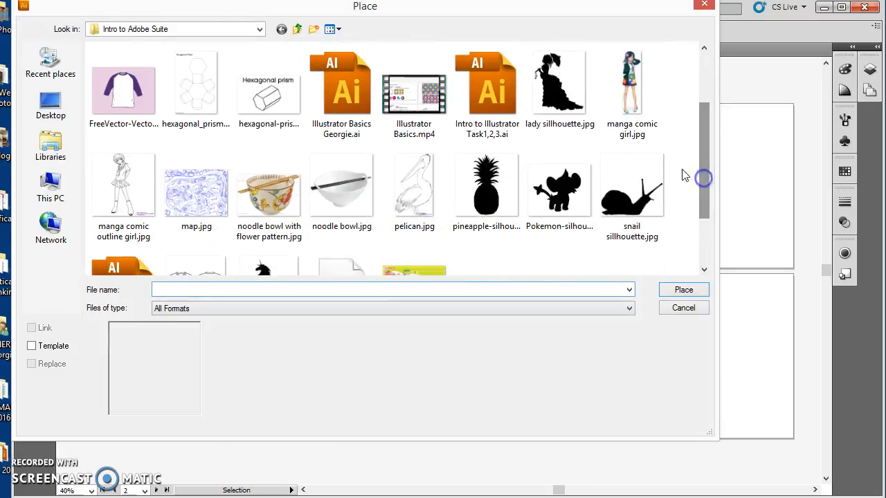
pyautogui.doubleClick(326, 196)
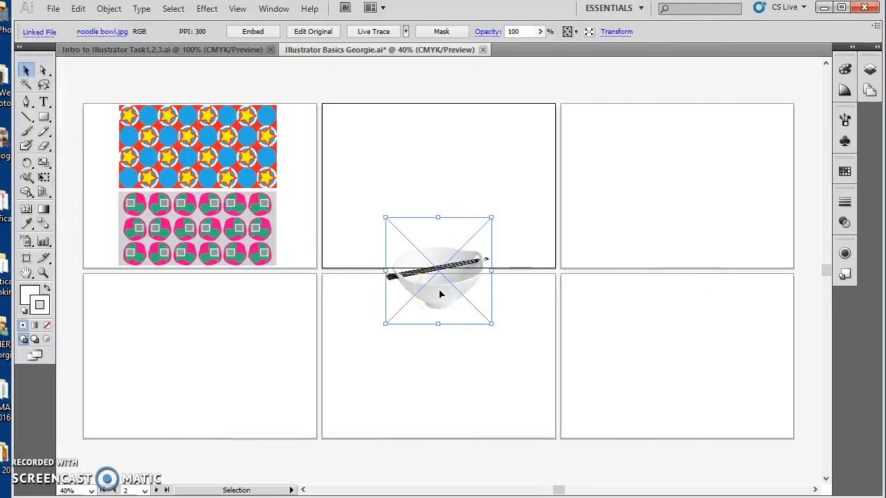
# - Move the noodle bowl image onto the second artboard of the upper row, enlarge it to nearly fill the artboard's height, and deselect it
pyautogui.moveTo(425, 283); pyautogui.dragTo(415, 192)
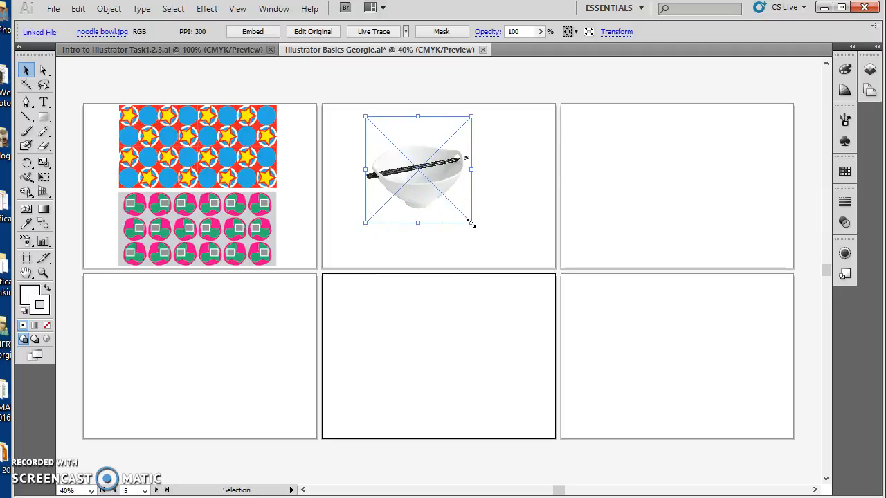
pyautogui.moveTo(471, 222); pyautogui.dragTo(530, 281)
pyautogui.click(410, 192)
pyautogui.moveTo(443, 223); pyautogui.dragTo(432, 213)
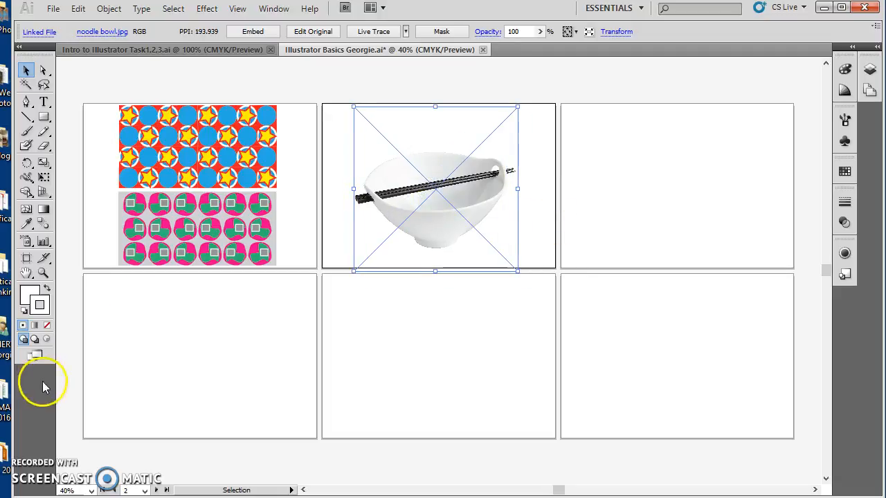
pyautogui.click(483, 311)
pyautogui.click(515, 263)
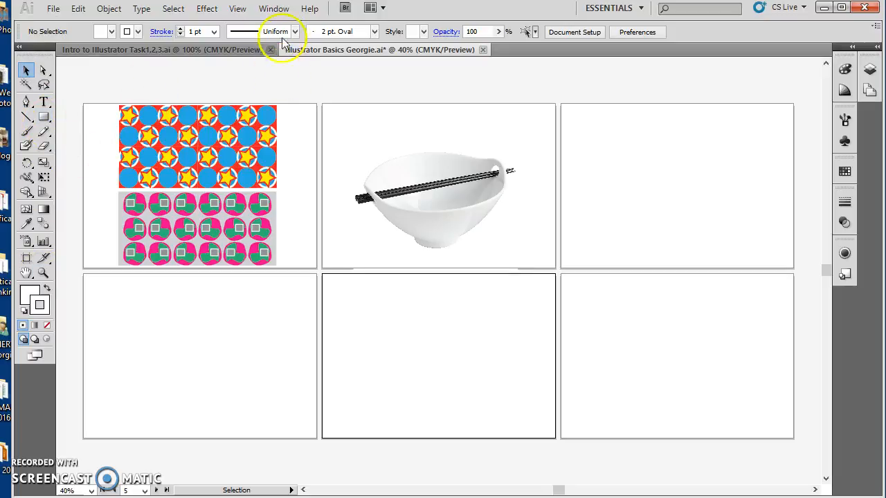
pyautogui.click(280, 8)
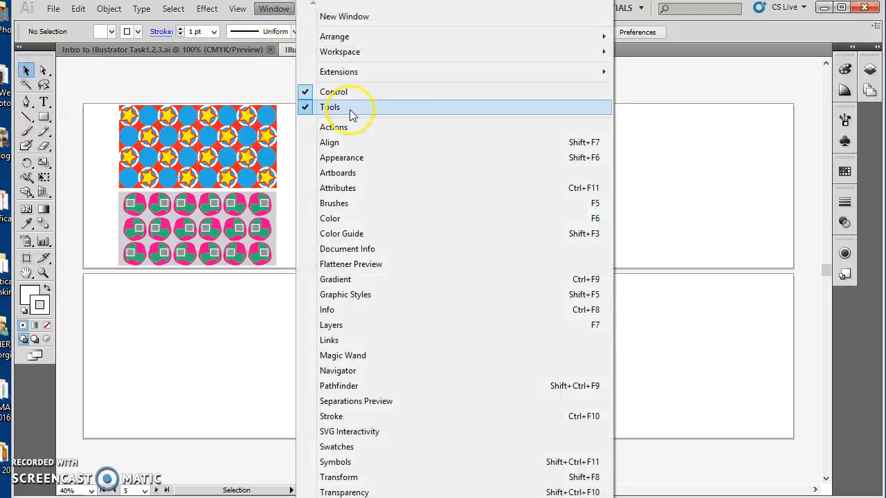
pyautogui.click(261, 76)
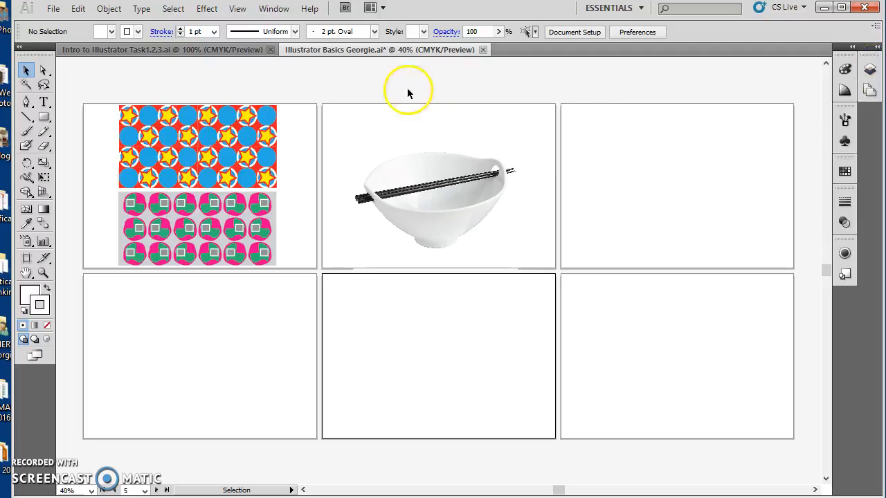
pyautogui.click(278, 8)
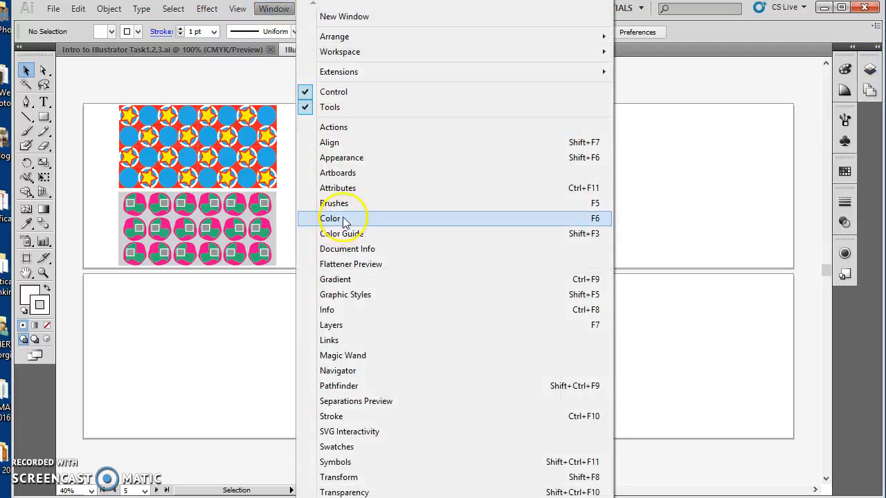
pyautogui.click(267, 358)
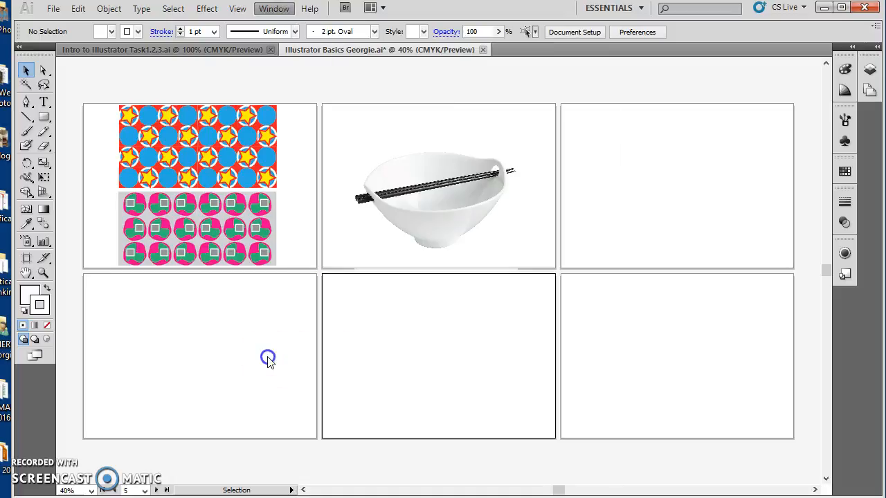
# - Show the document's layers and create a new layer above Layer 1
pyautogui.click(858, 78)
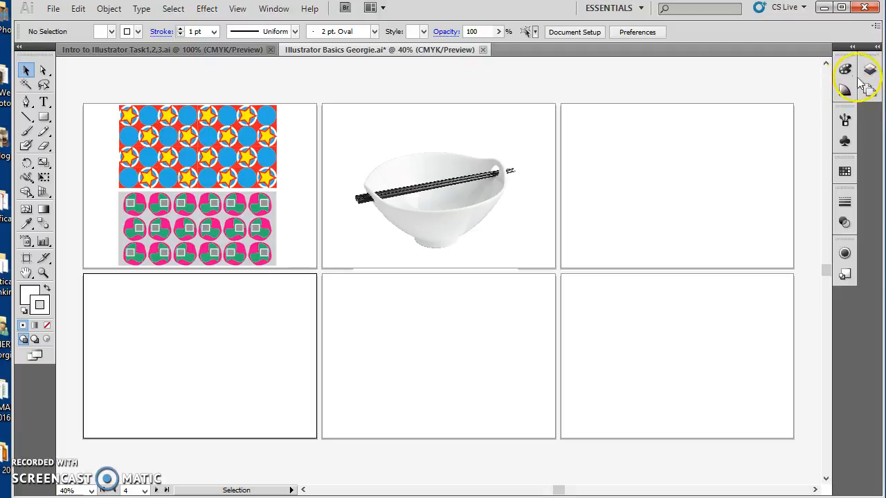
pyautogui.click(869, 70)
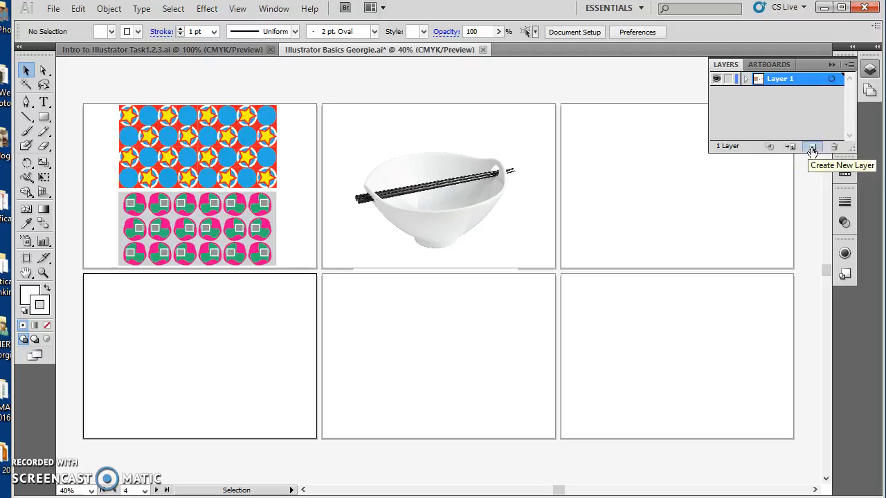
pyautogui.click(813, 149)
pyautogui.click(786, 87)
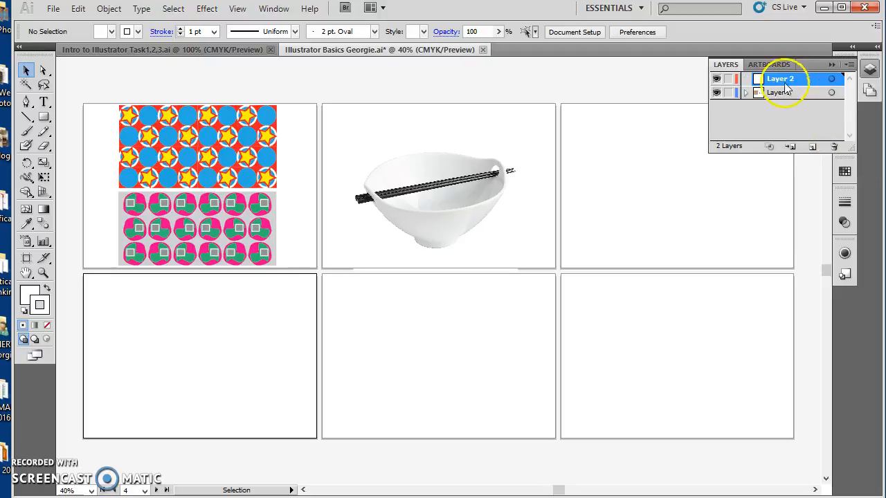
pyautogui.doubleClick(781, 80)
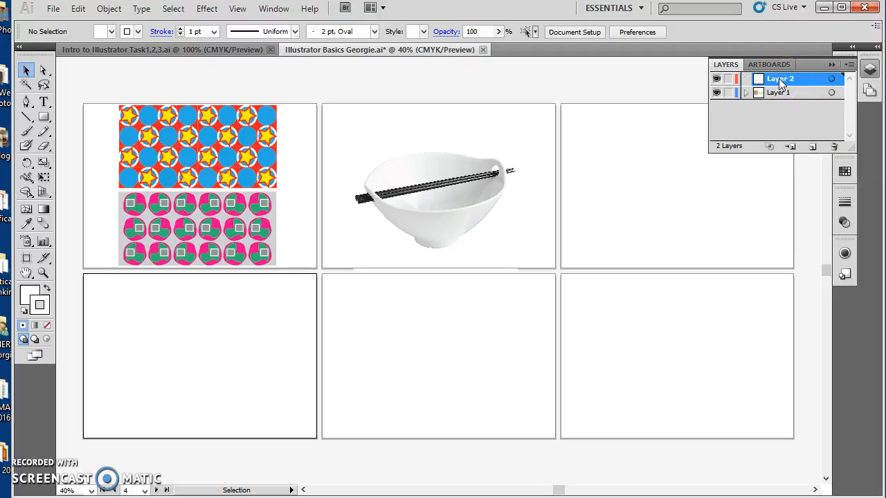
# - Lock Layer 1, which holds the noodle bowl image
pyautogui.click(780, 94)
pyautogui.click(778, 93)
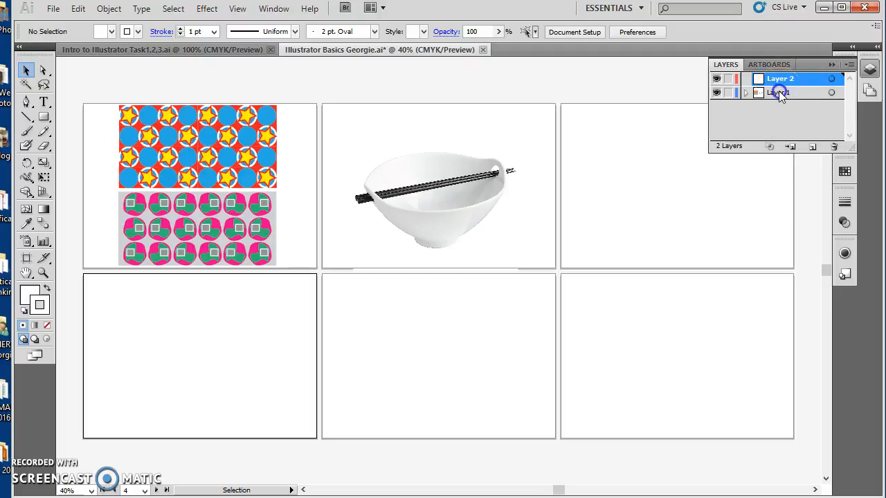
pyautogui.click(729, 94)
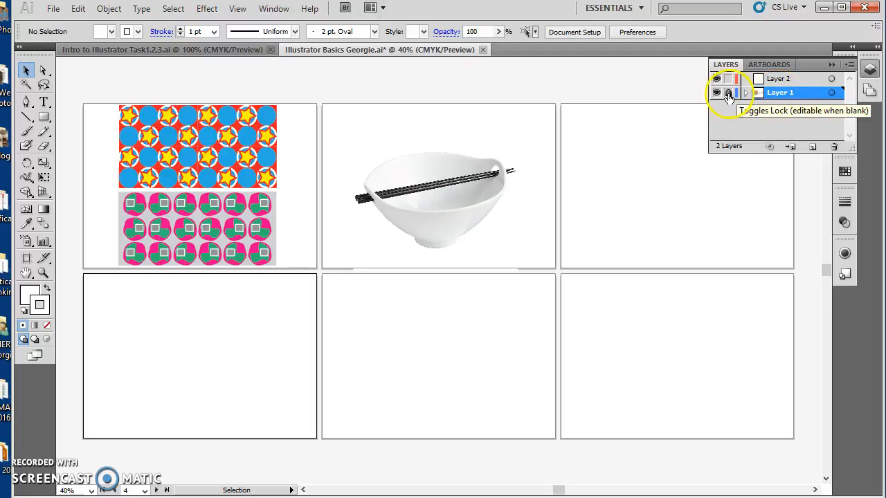
# - Test the layer lock by trying to select the noodle bowl image with the Direct Selection tool
pyautogui.click(43, 70)
pyautogui.click(503, 186)
pyautogui.click(456, 291)
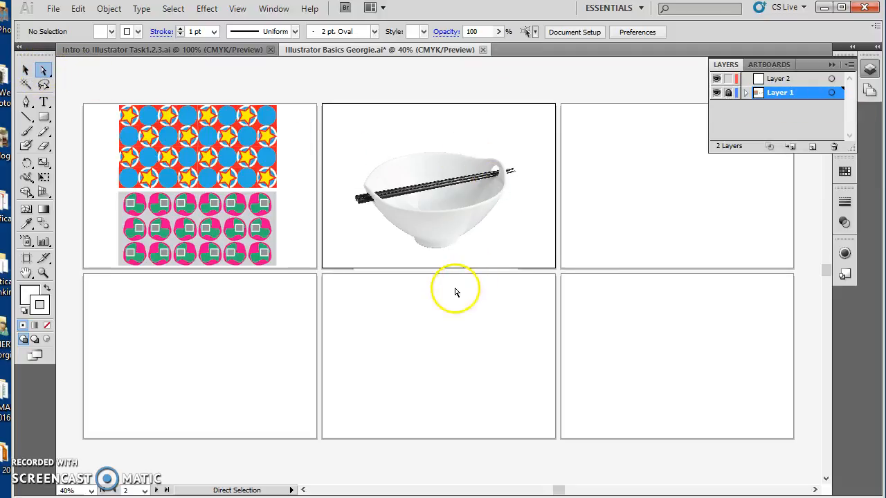
pyautogui.click(436, 201)
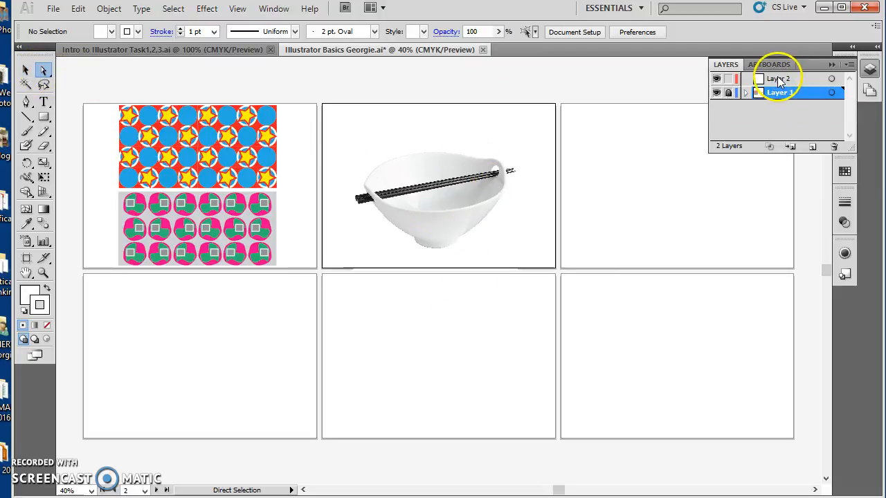
# - Make Layer 2 active and trace the bowl's left side with the Pen tool, from the left rim down to the base
pyautogui.click(779, 79)
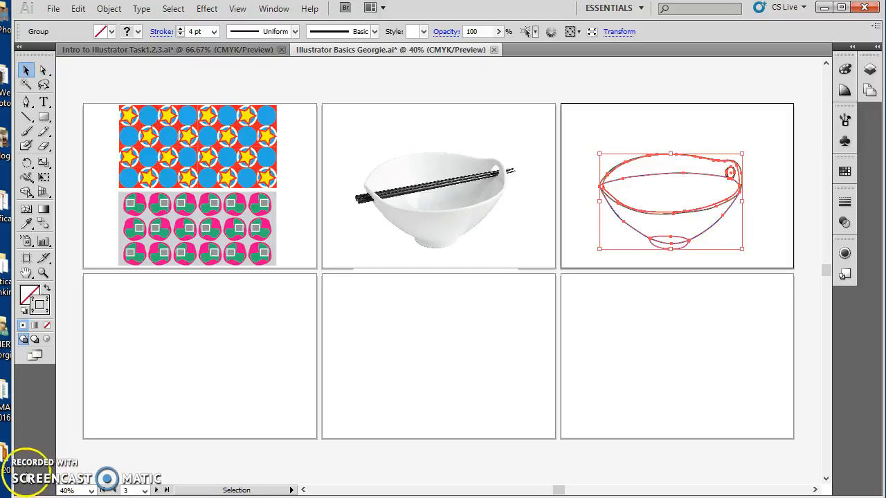
pyautogui.hotkey('ctrl', 'shift', 'a')
pyautogui.click(26, 103)
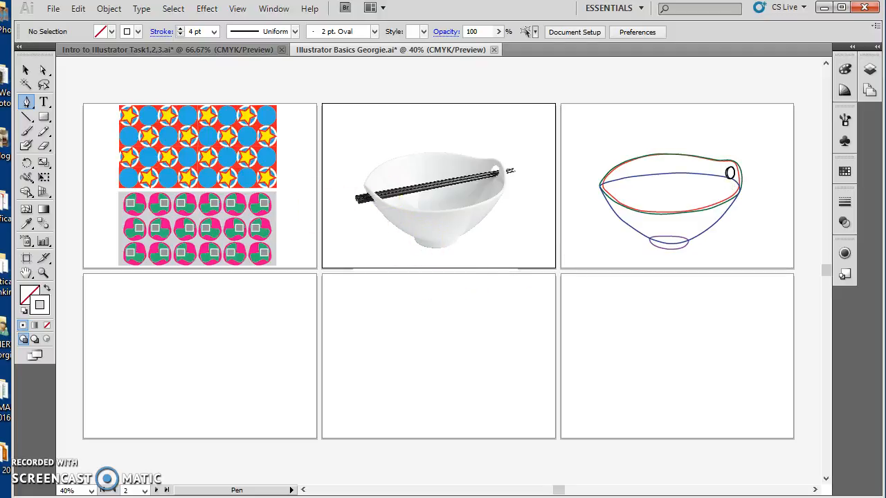
pyautogui.click(365, 191)
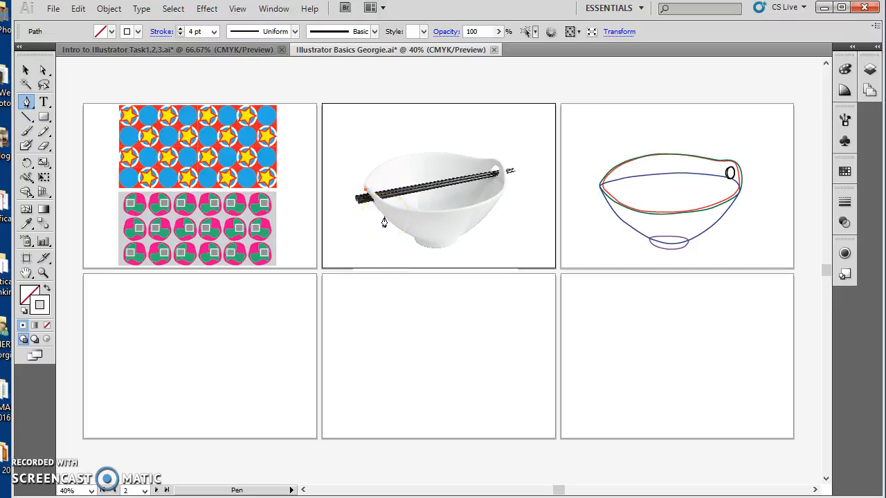
pyautogui.click(386, 217)
pyautogui.moveTo(385, 217); pyautogui.dragTo(391, 223)
pyautogui.click(391, 223)
pyautogui.moveTo(390, 223); pyautogui.dragTo(420, 248)
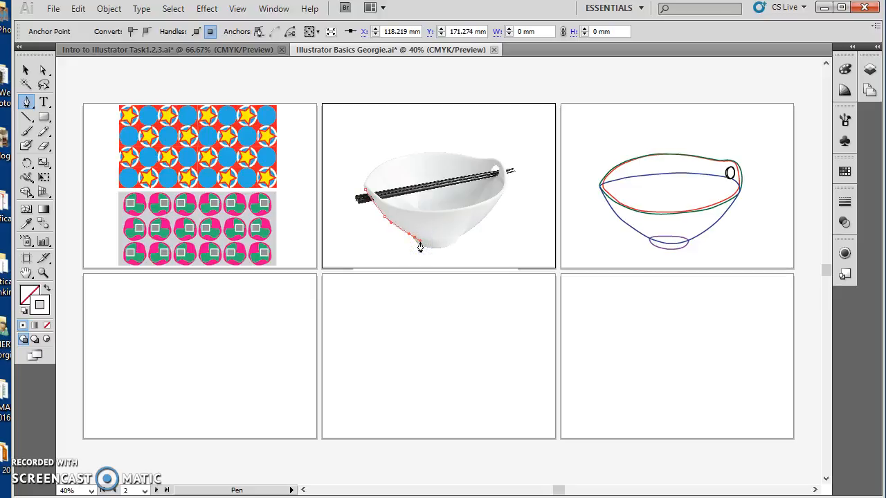
# - Set the traced path's stroke colour to black
pyautogui.click(45, 304)
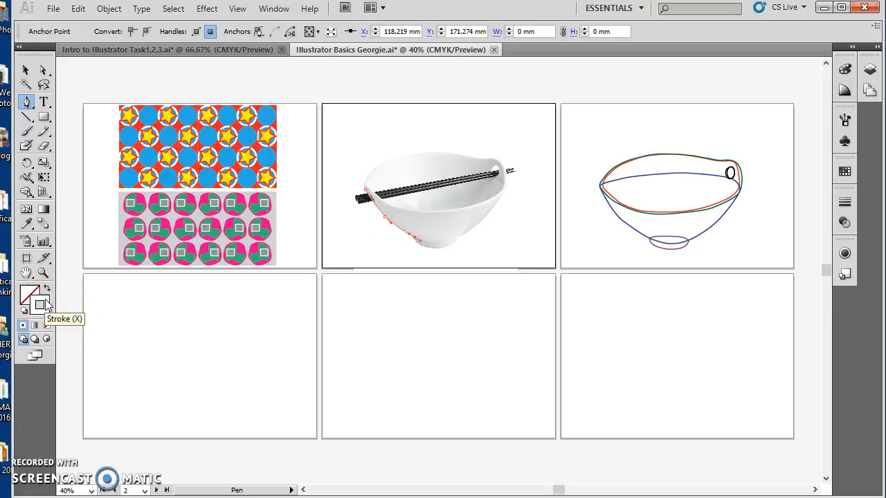
pyautogui.doubleClick(45, 305)
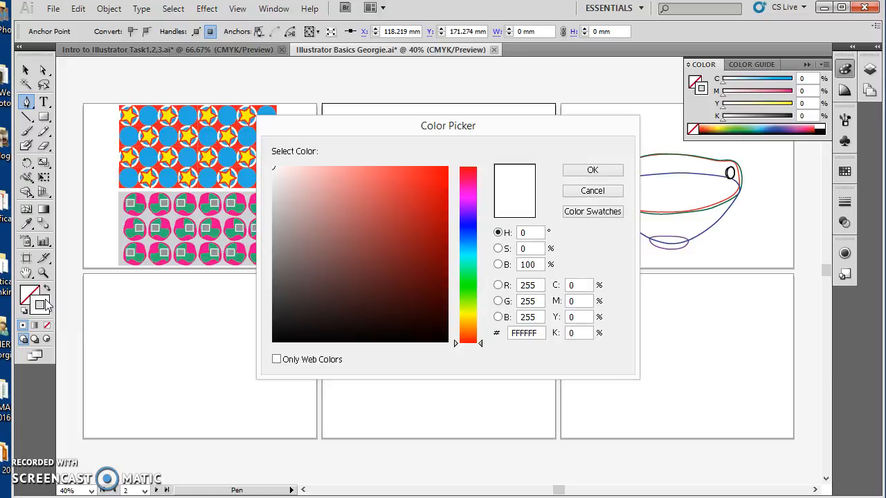
pyautogui.click(275, 342)
pyautogui.click(616, 172)
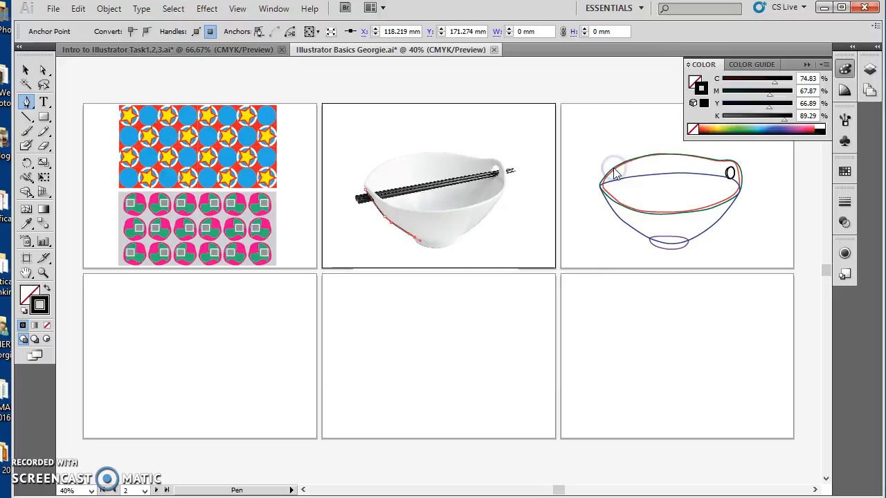
pyautogui.click(30, 294)
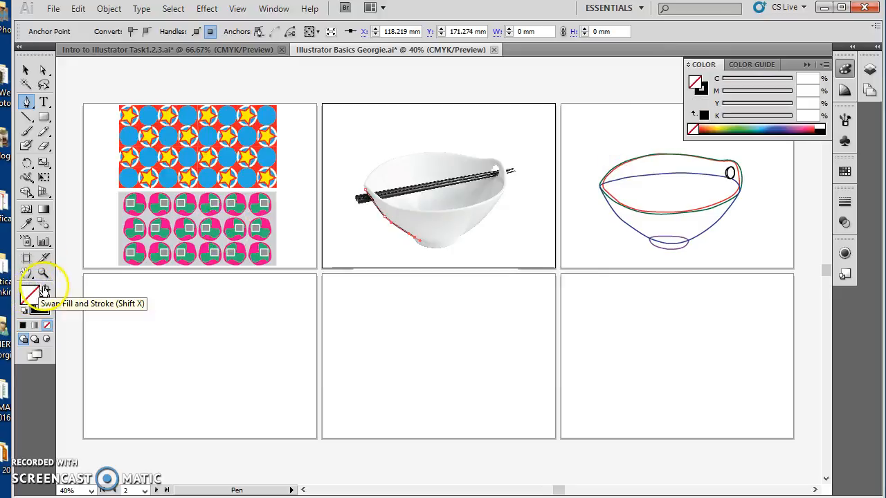
pyautogui.click(40, 308)
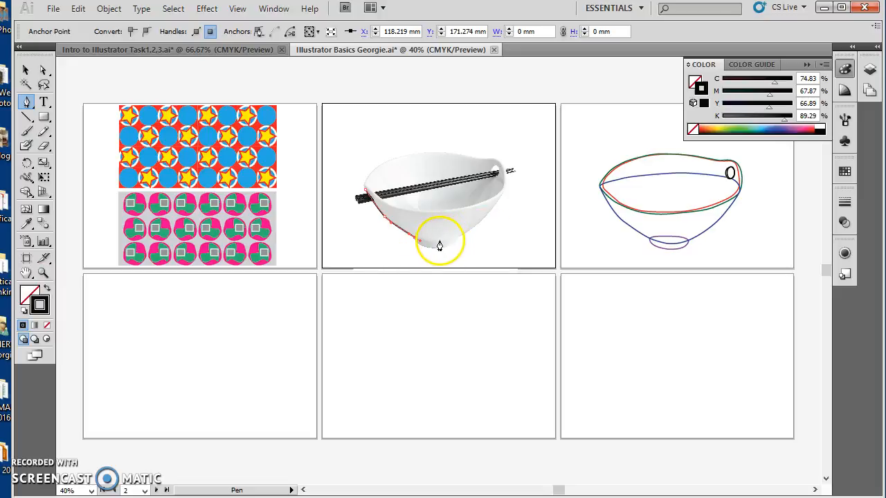
# - Continue the Pen path across the bowl's base and up its right side to the rim
pyautogui.moveTo(439, 243); pyautogui.dragTo(449, 240)
pyautogui.click(477, 227)
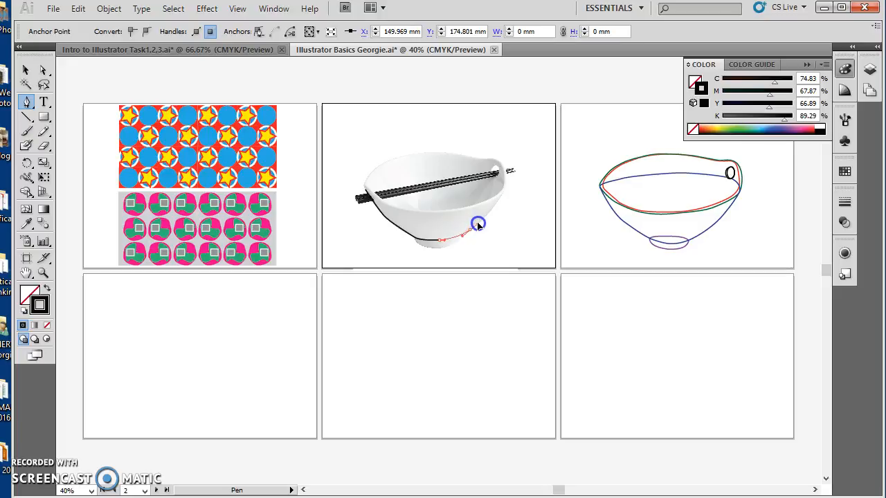
pyautogui.click(500, 194)
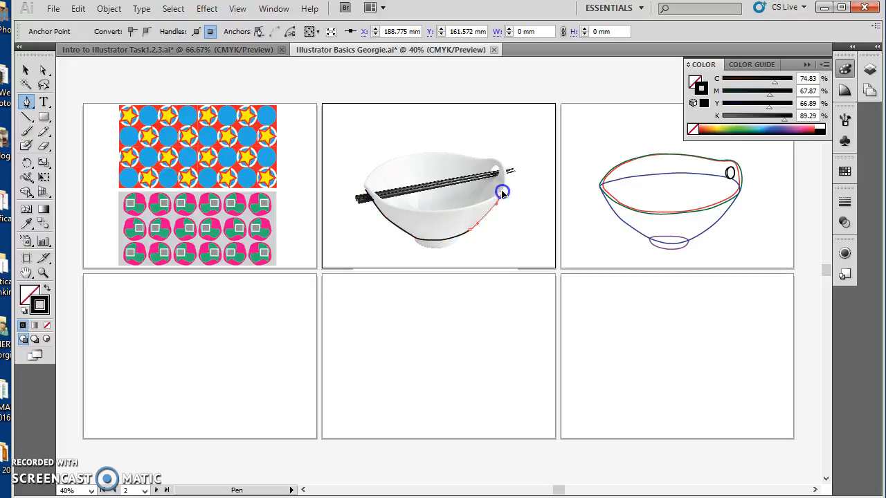
pyautogui.click(503, 192)
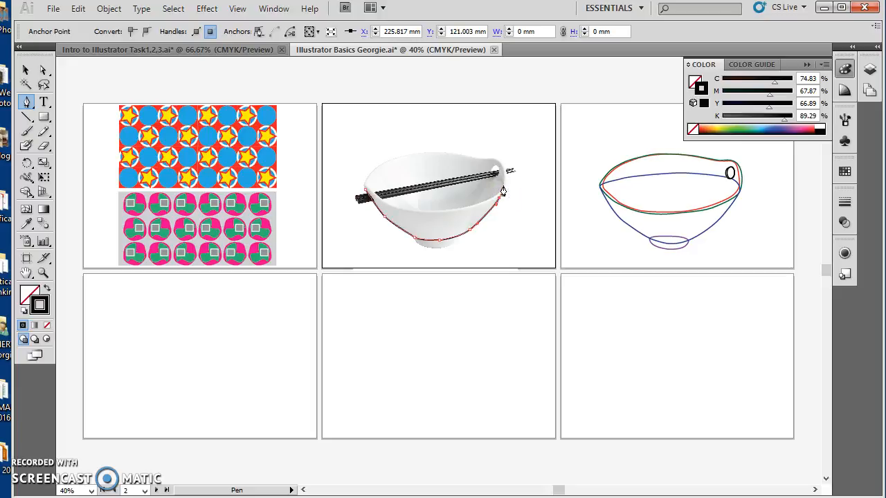
pyautogui.click(504, 186)
# - Curve the path back across the bowl's inside and close it at the left rim, finishing with the Selection tool
pyautogui.click(436, 169)
pyautogui.moveTo(436, 169); pyautogui.dragTo(399, 170)
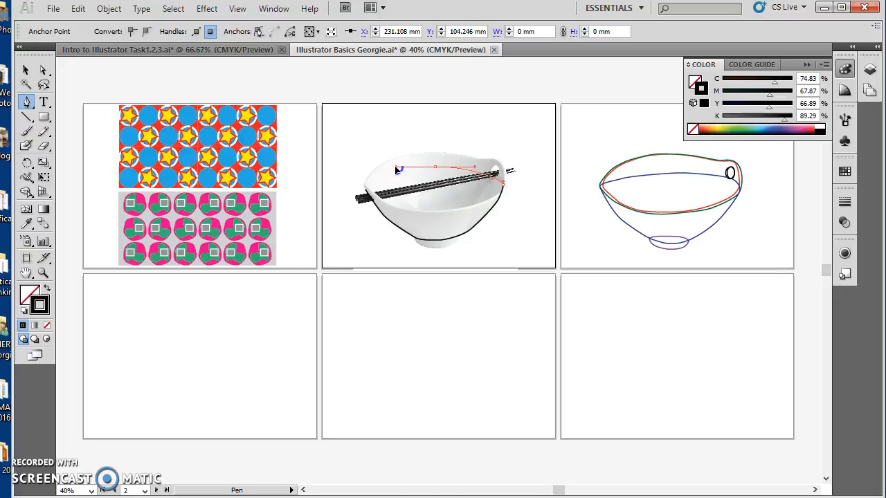
pyautogui.click(392, 168)
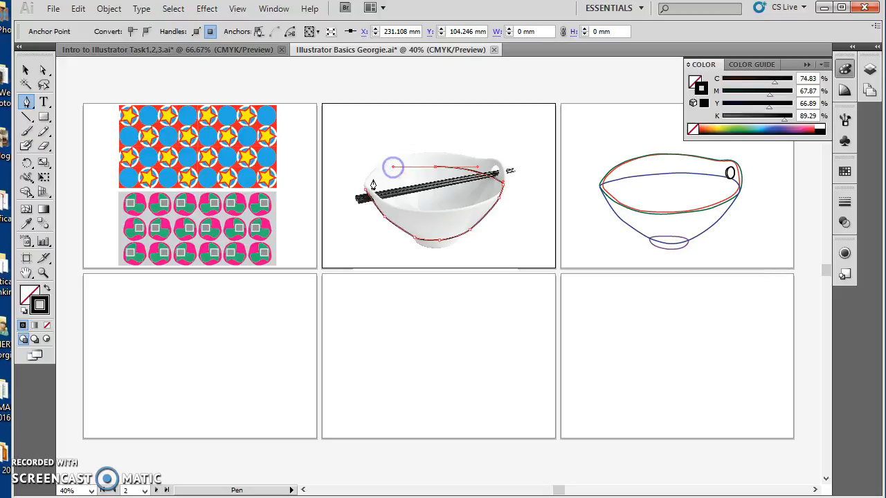
pyautogui.click(366, 188)
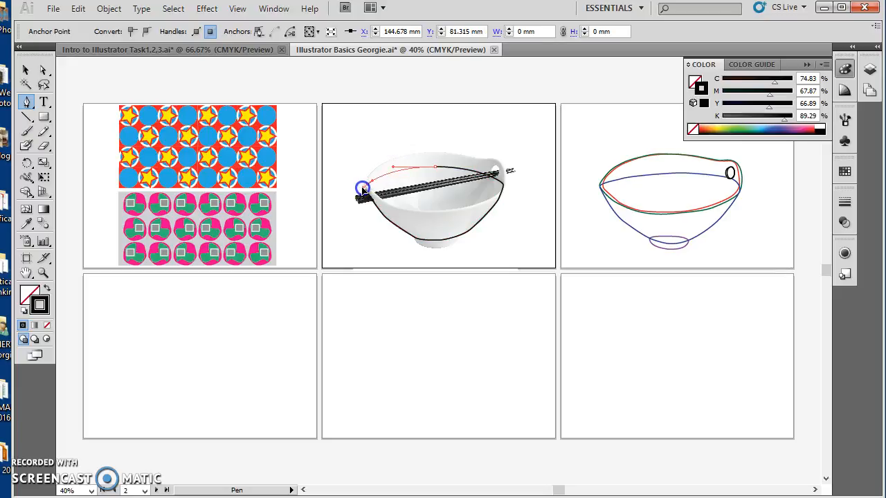
pyautogui.click(362, 189)
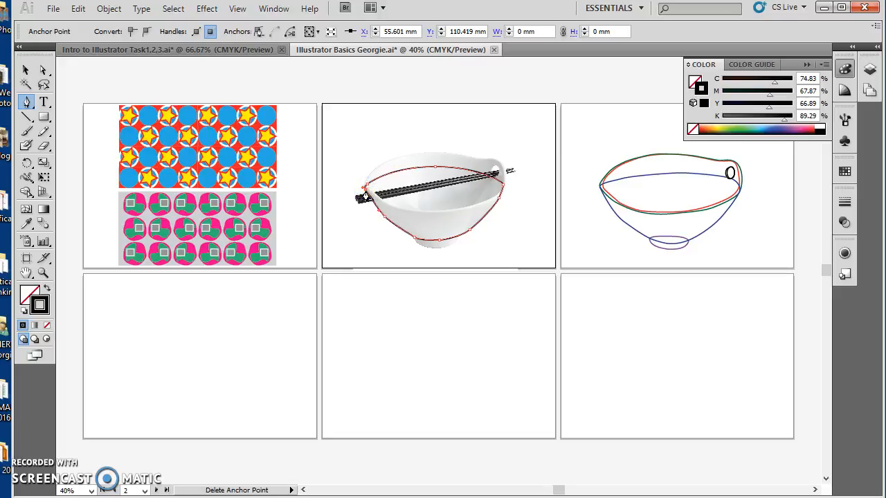
pyautogui.click(43, 70)
pyautogui.click(25, 70)
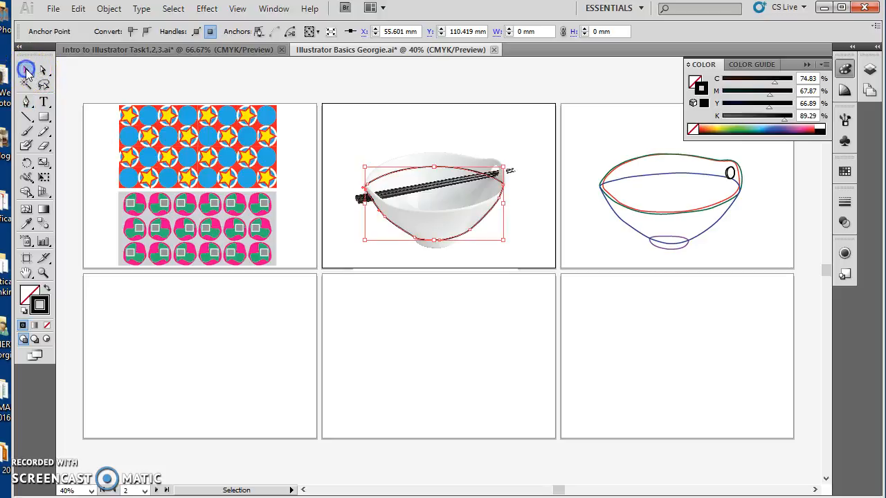
# - Refine the traced bowl outline's back curve by adjusting its upper middle anchor point and direction handle with the Direct Selection tool
pyautogui.click(337, 144)
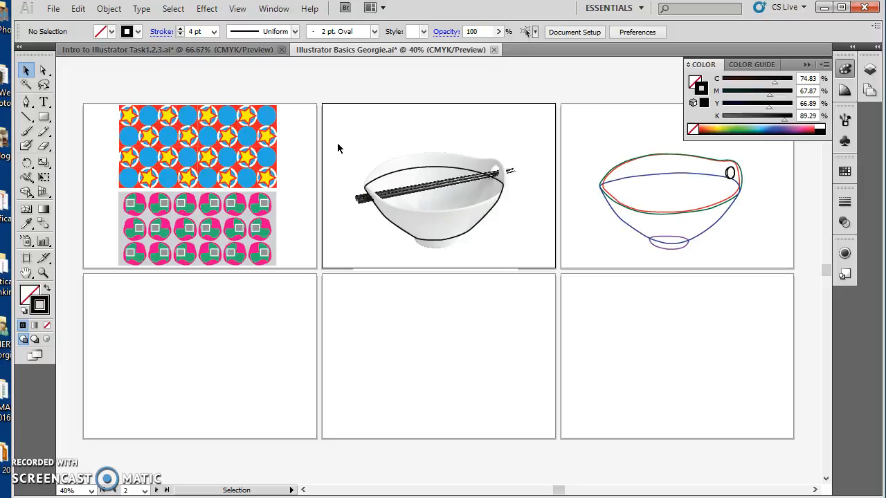
pyautogui.hotkey('ctrl', '+')
pyautogui.hotkey('ctrl', '+')
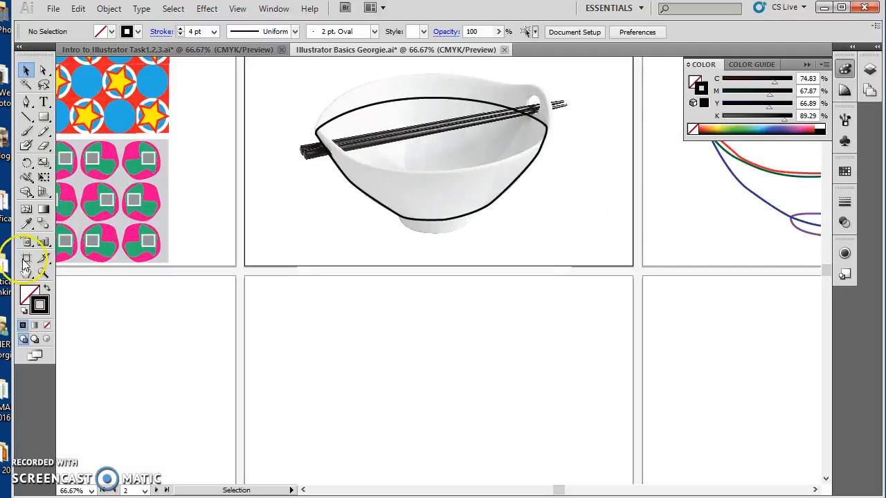
pyautogui.click(43, 71)
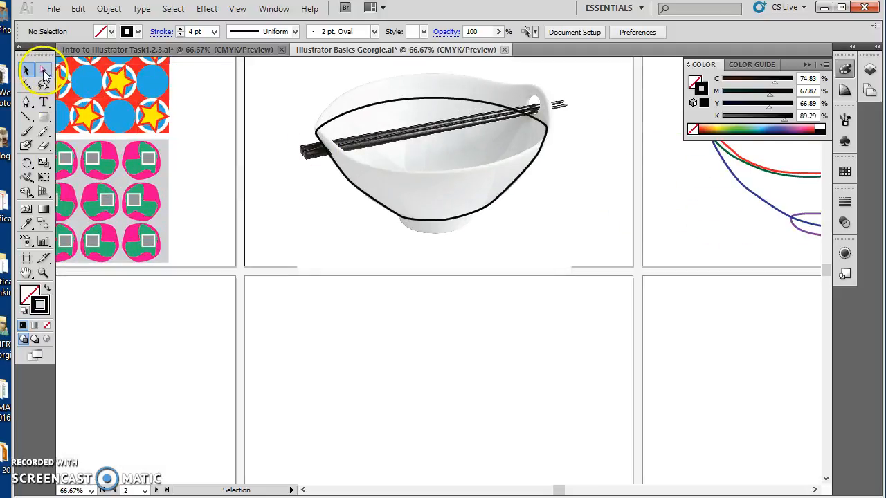
pyautogui.click(43, 70)
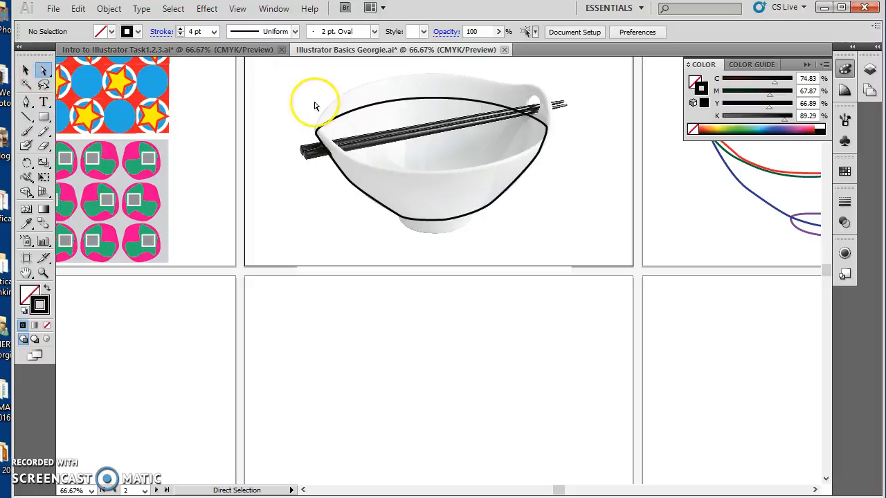
pyautogui.click(339, 118)
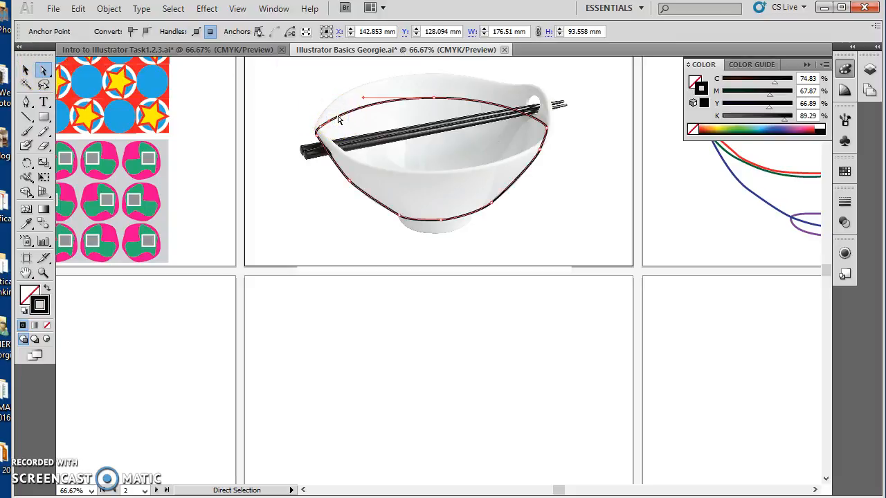
pyautogui.moveTo(434, 98)
pyautogui.mouseDown()
pyautogui.moveTo(431, 78)
pyautogui.moveTo(430, 97)
pyautogui.mouseUp()
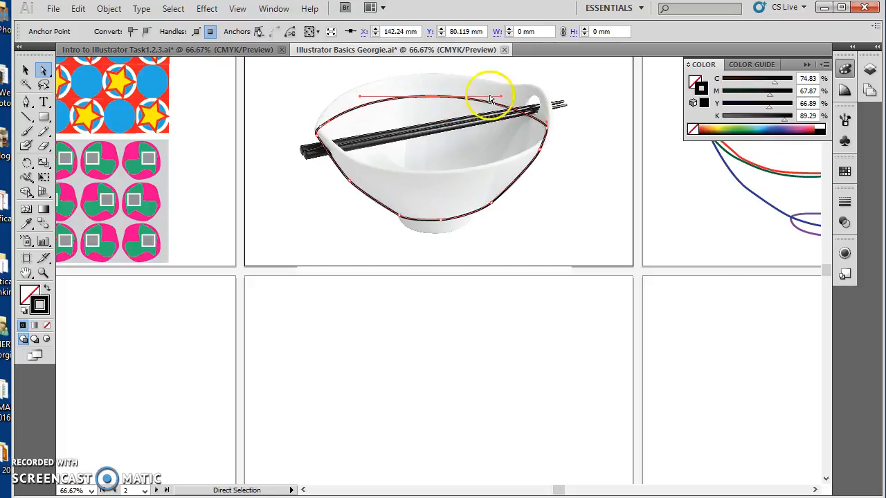
pyautogui.moveTo(503, 94)
pyautogui.mouseDown()
pyautogui.moveTo(497, 75)
pyautogui.moveTo(496, 119)
pyautogui.moveTo(502, 98)
pyautogui.mouseUp()
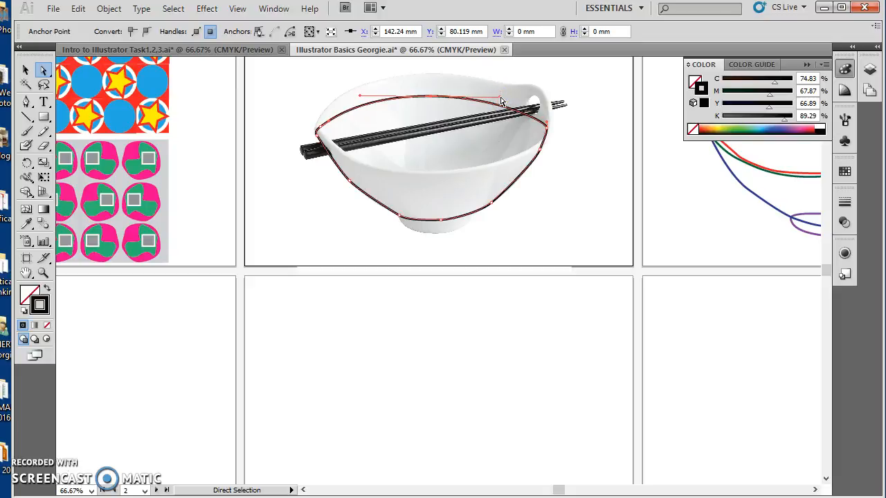
pyautogui.press('alt')
pyautogui.moveTo(502, 102); pyautogui.dragTo(521, 141)
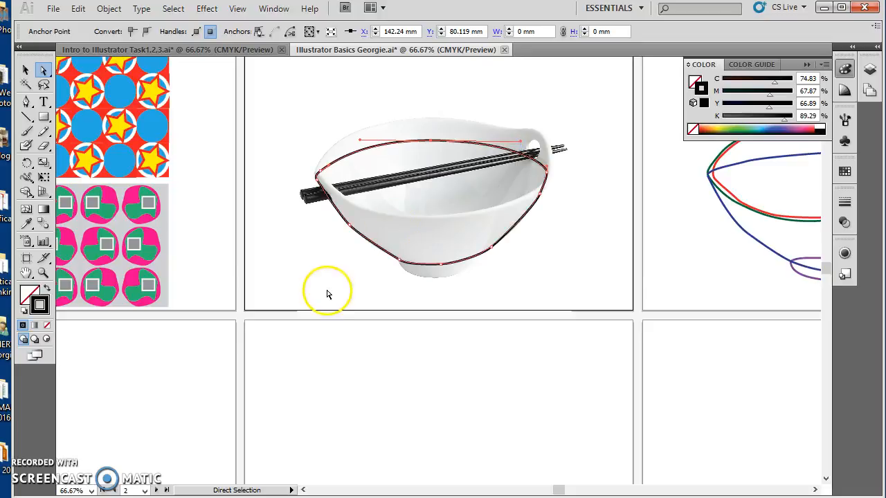
pyautogui.click(387, 254)
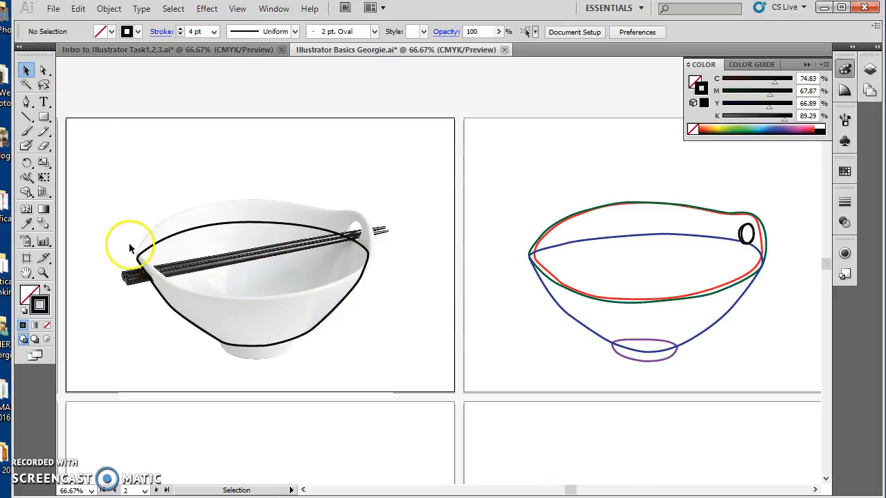
# - Trace the bowl's foot as a separate closed oval shape with the Pen tool, starting at its left edge
pyautogui.click(26, 102)
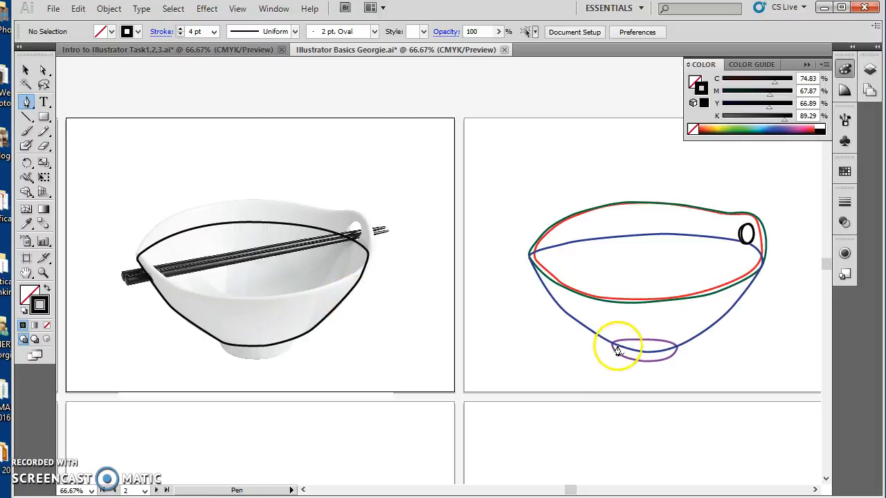
pyautogui.click(220, 343)
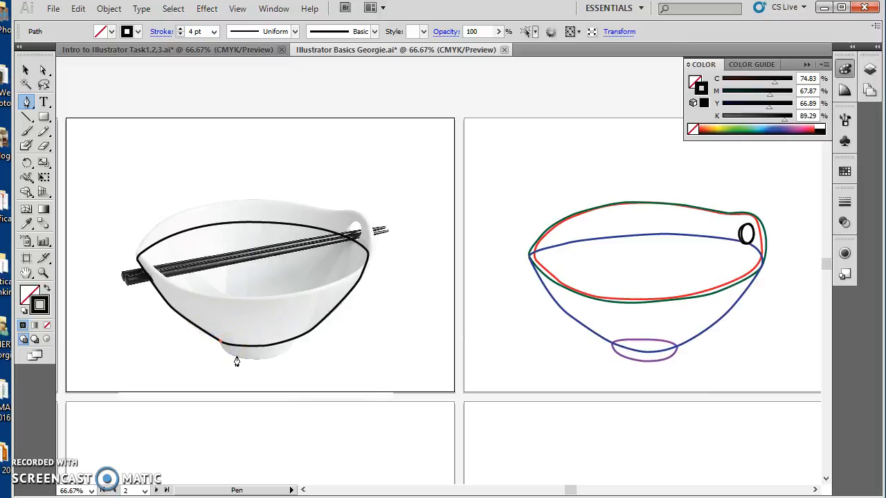
pyautogui.moveTo(239, 357)
pyautogui.mouseDown()
pyautogui.moveTo(277, 355)
pyautogui.moveTo(276, 337)
pyautogui.moveTo(217, 345)
pyautogui.mouseUp()
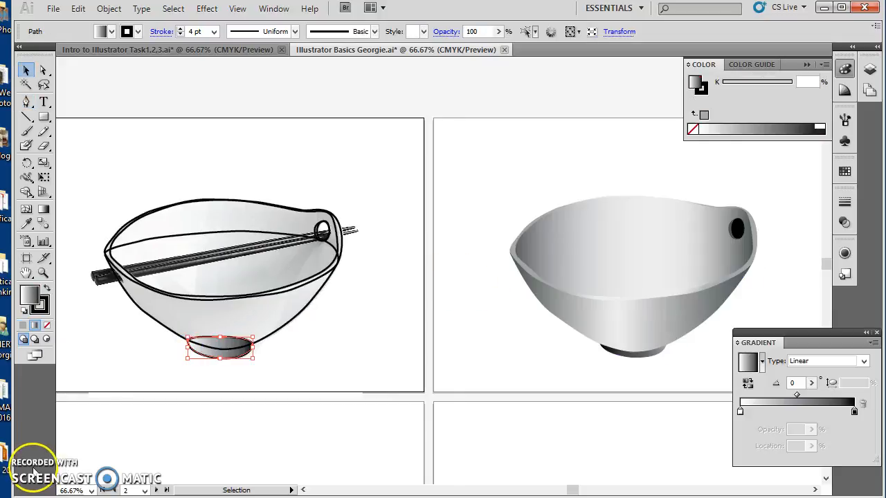
pyautogui.click(308, 362)
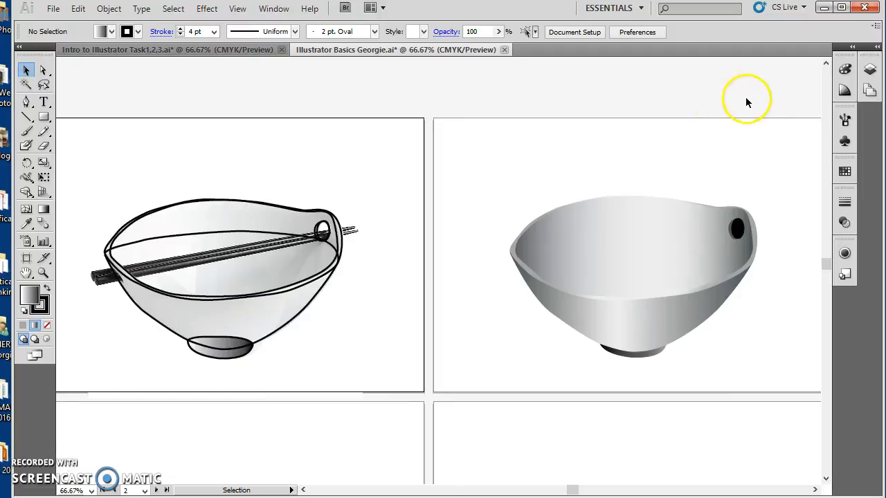
# - Unlock Layer 1, move the noodle bowl photo away from the traced shapes, and delete it
pyautogui.click(870, 70)
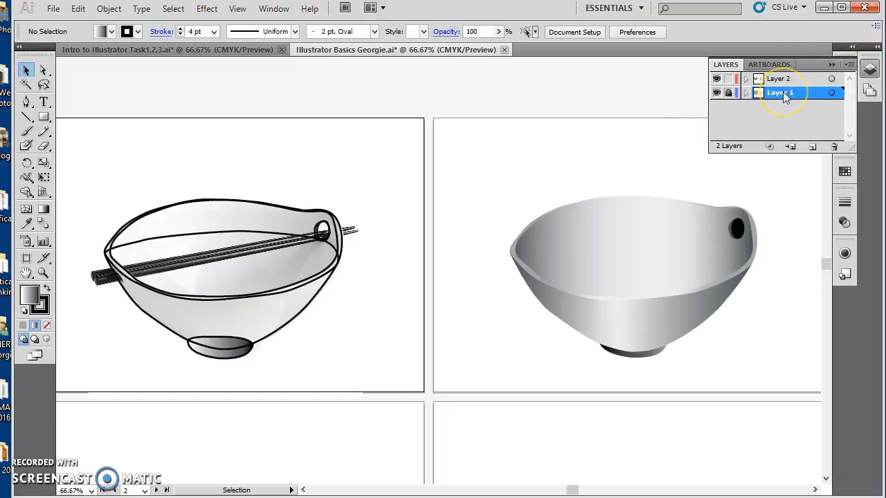
pyautogui.click(729, 96)
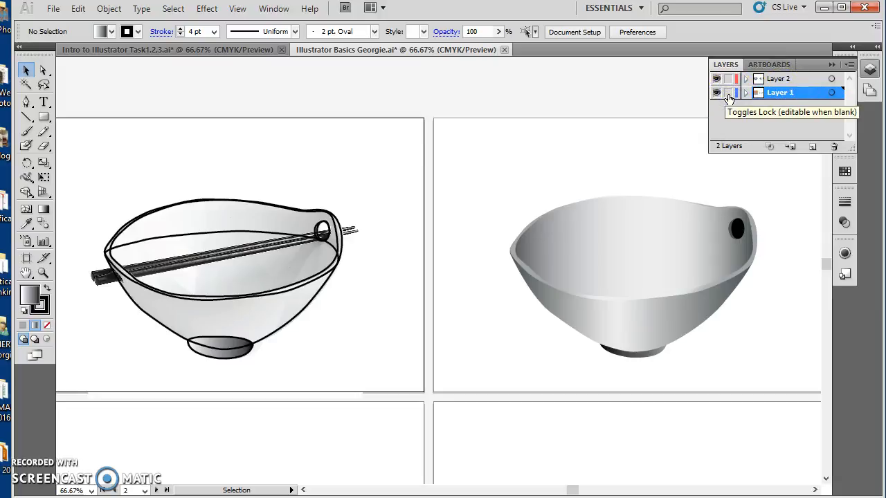
pyautogui.click(299, 151)
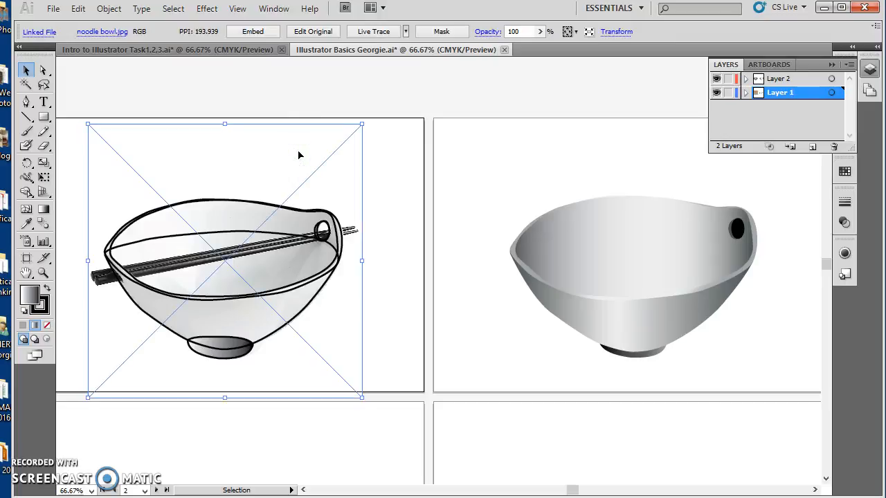
pyautogui.moveTo(246, 167); pyautogui.dragTo(475, 383)
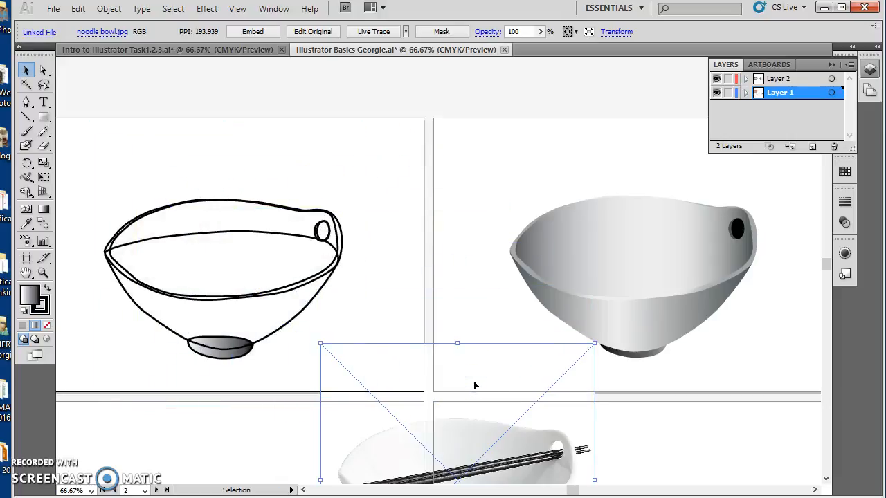
pyautogui.press('Delete')
# - Lock Layer 1 again and make Layer 2 the active layer
pyautogui.click(308, 297)
pyautogui.click(754, 129)
pyautogui.click(728, 93)
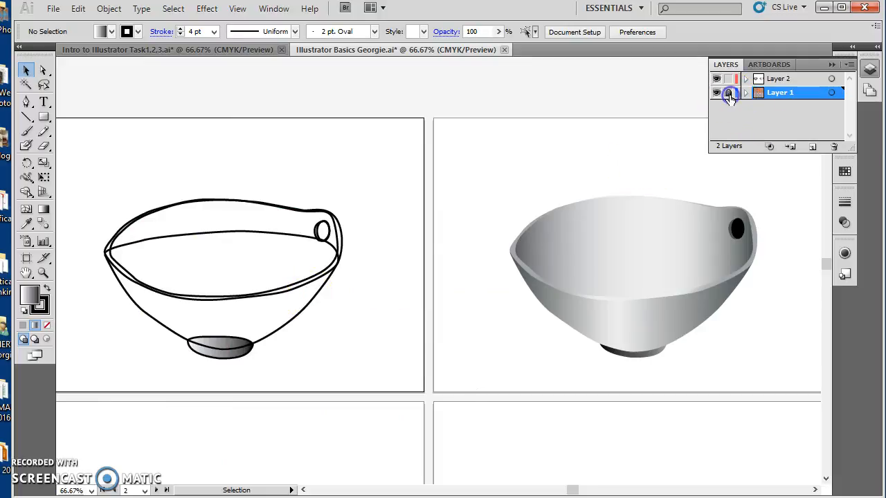
pyautogui.click(779, 79)
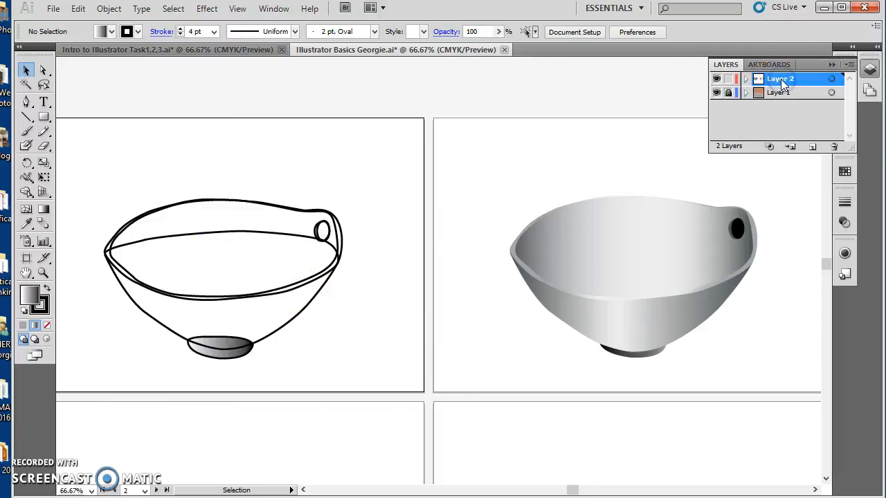
pyautogui.click(834, 66)
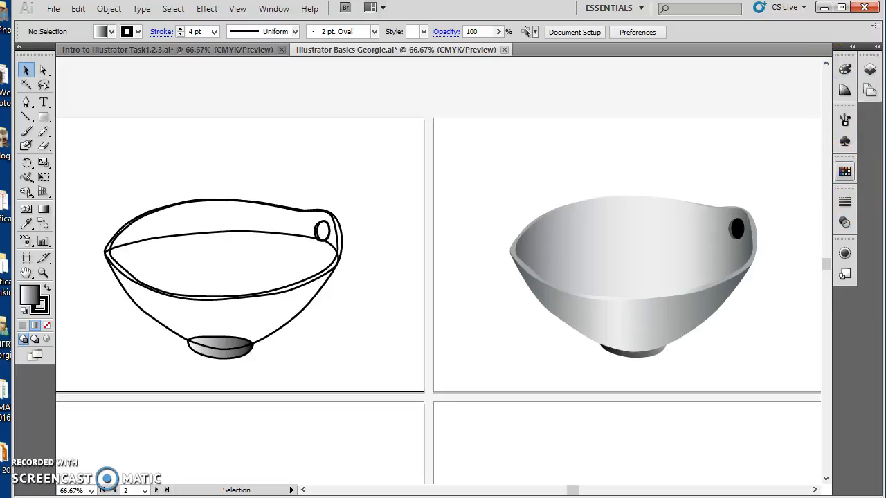
# - Show the Gradient settings and clear the existing fill from the line-art bowl's foot
pyautogui.click(277, 10)
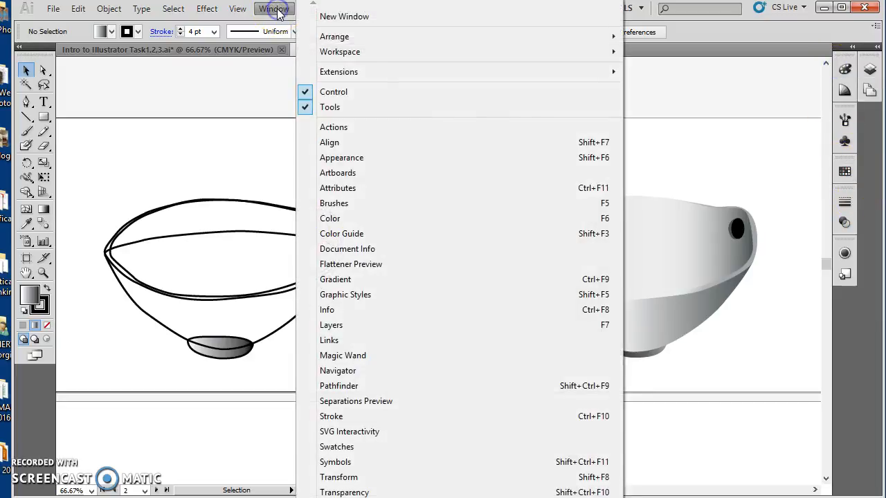
pyautogui.click(358, 282)
pyautogui.click(218, 347)
pyautogui.click(31, 298)
pyautogui.click(46, 325)
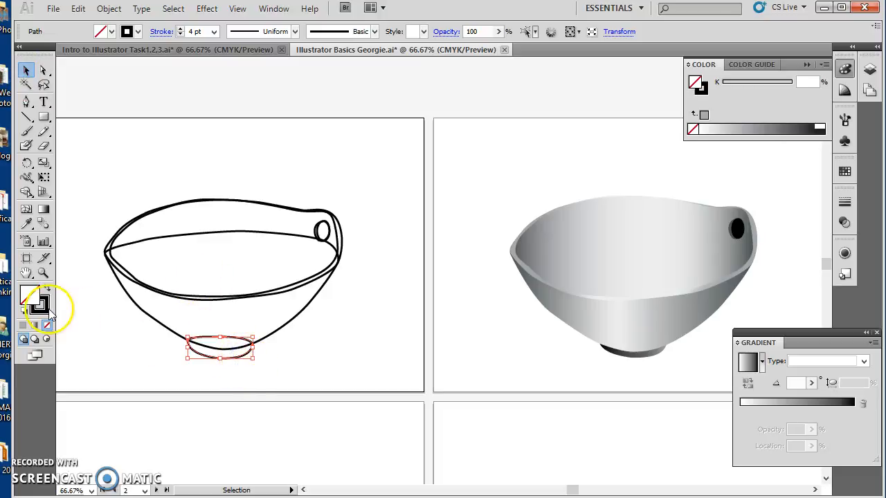
# - Fill the bowl's foot with a white-to-black linear gradient and shift its midpoint to about 41 %
pyautogui.click(30, 295)
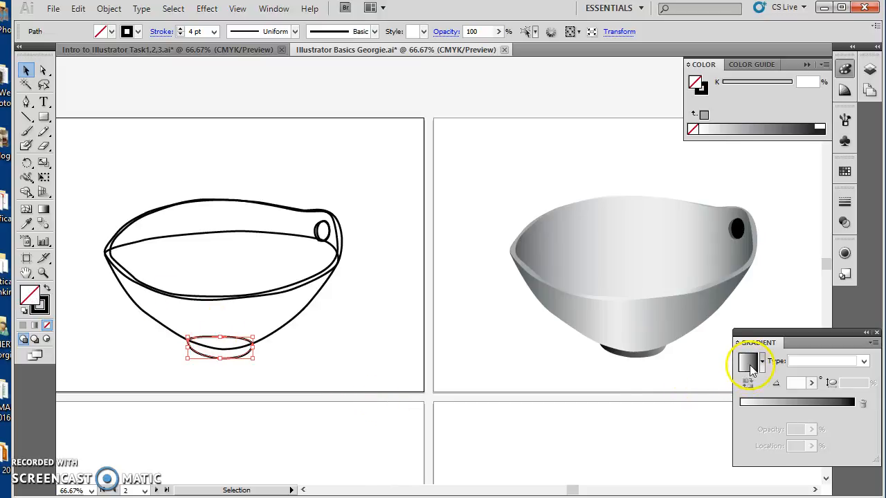
pyautogui.click(762, 402)
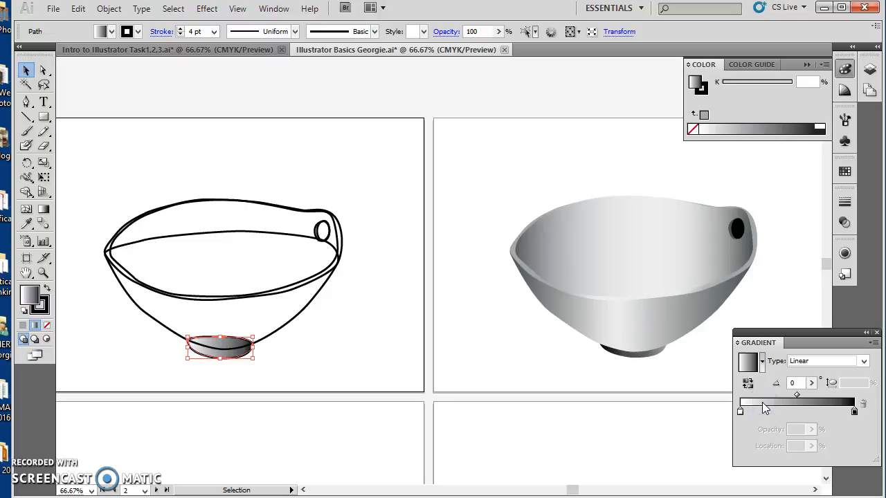
pyautogui.click(797, 396)
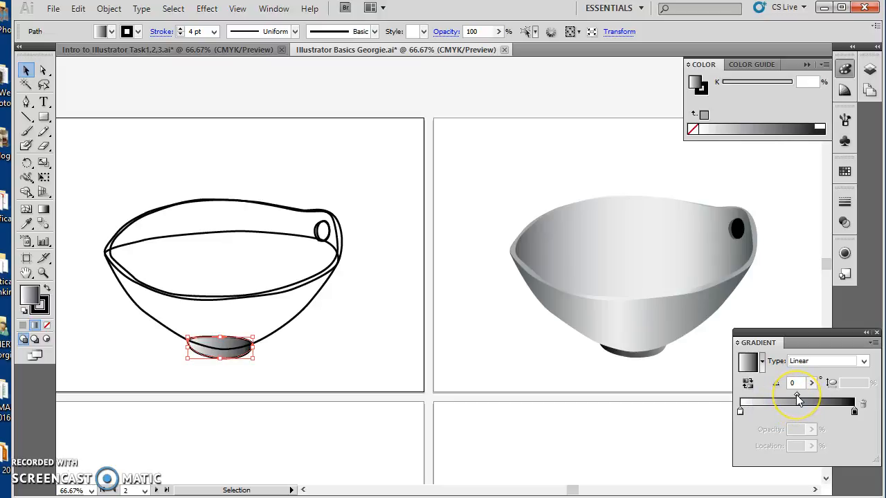
pyautogui.moveTo(797, 397)
pyautogui.mouseDown()
pyautogui.moveTo(753, 397)
pyautogui.moveTo(822, 399)
pyautogui.moveTo(749, 394)
pyautogui.moveTo(788, 396)
pyautogui.mouseUp()
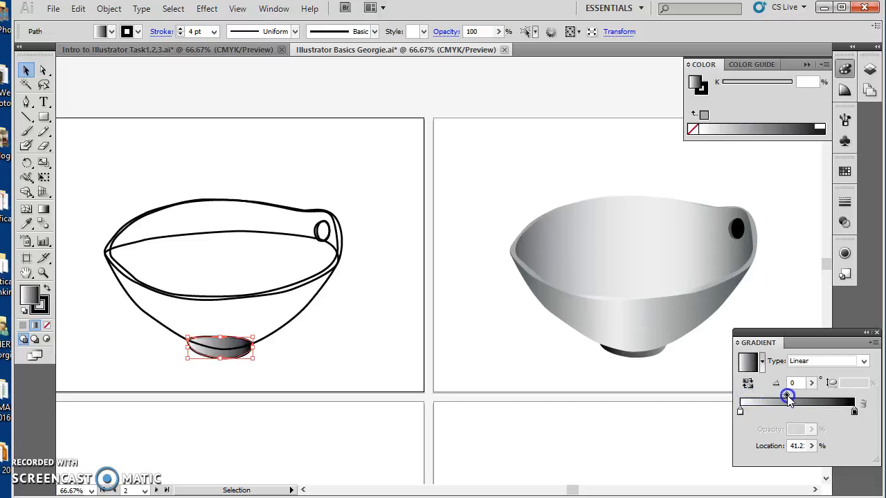
# - Add a pink swatch to the foot's gradient, remove the black stop, and move the pink stop to about 73 %
pyautogui.click(845, 171)
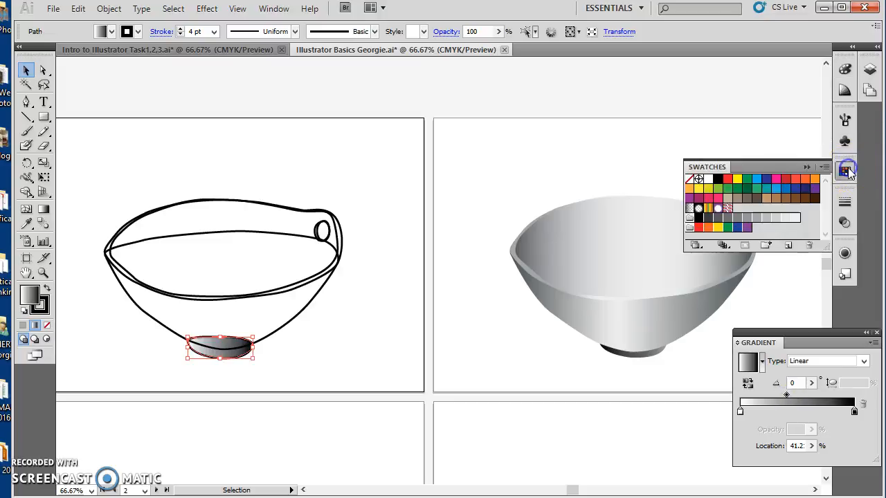
pyautogui.moveTo(776, 178); pyautogui.dragTo(813, 413)
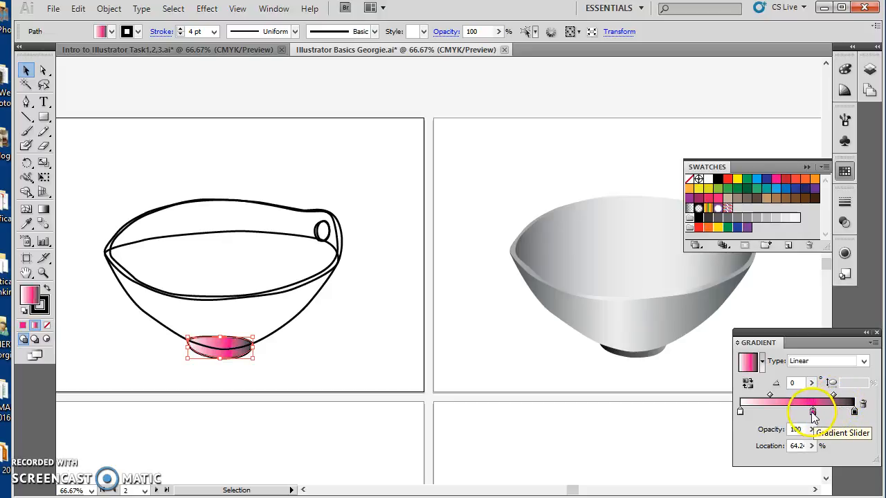
pyautogui.click(855, 413)
pyautogui.moveTo(855, 413); pyautogui.dragTo(845, 468)
pyautogui.click(823, 416)
pyautogui.moveTo(812, 413); pyautogui.dragTo(822, 413)
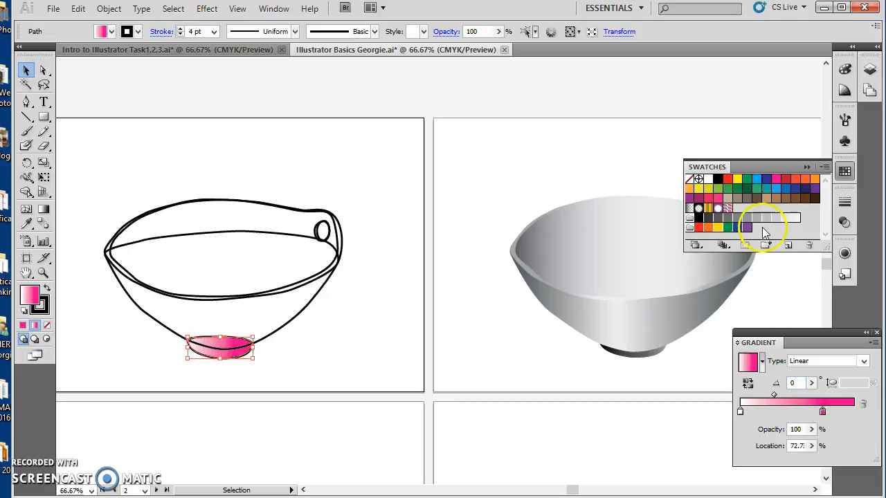
# - Restore the foot's white-to-black gradient with its midpoint at about 24 % and remove the foot's stroke
pyautogui.click(699, 218)
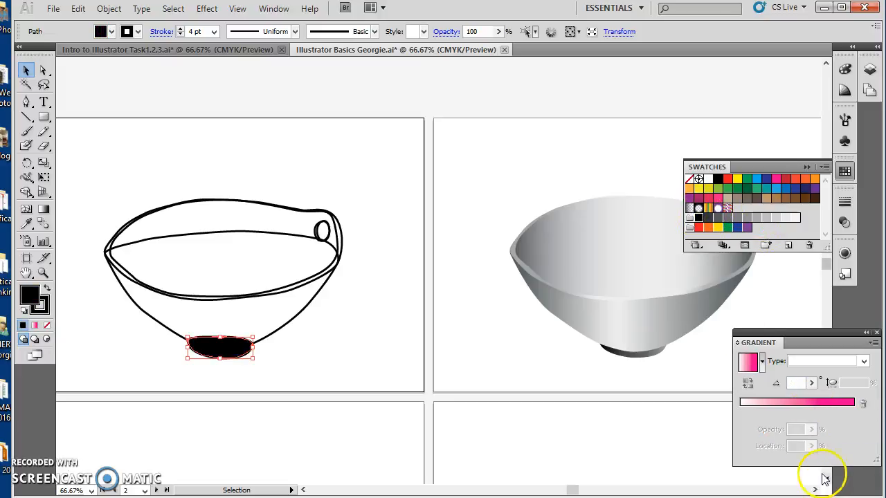
pyautogui.click(769, 403)
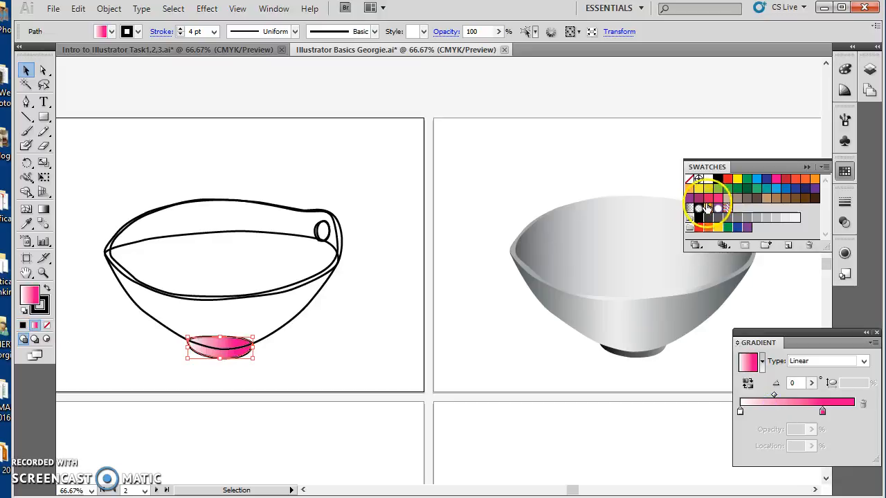
pyautogui.moveTo(718, 179); pyautogui.dragTo(800, 428)
pyautogui.moveTo(796, 396); pyautogui.dragTo(767, 395)
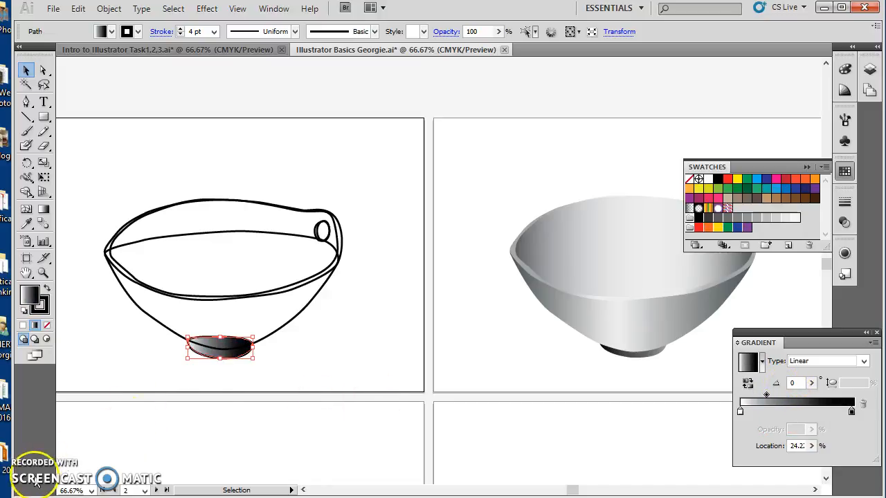
pyautogui.click(43, 303)
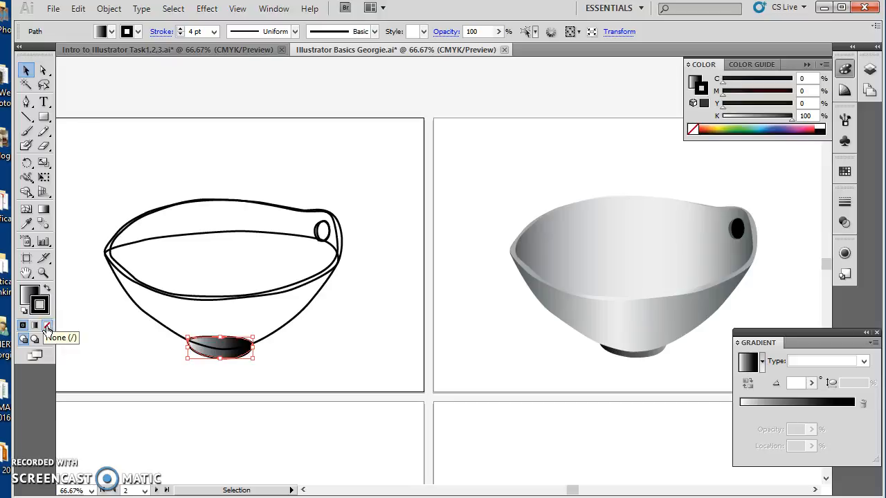
pyautogui.click(47, 328)
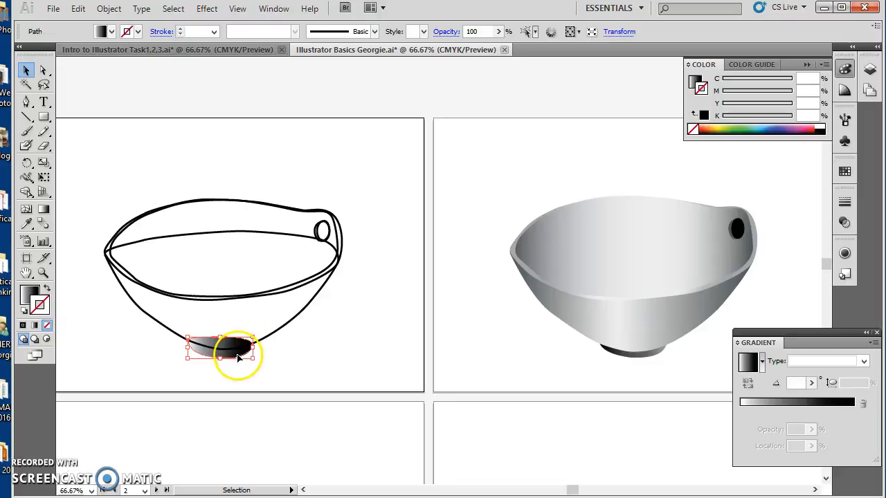
# - Fill the bowl's outer body with a white-to-black linear gradient and shift its midpoint to about 53 %
pyautogui.click(289, 322)
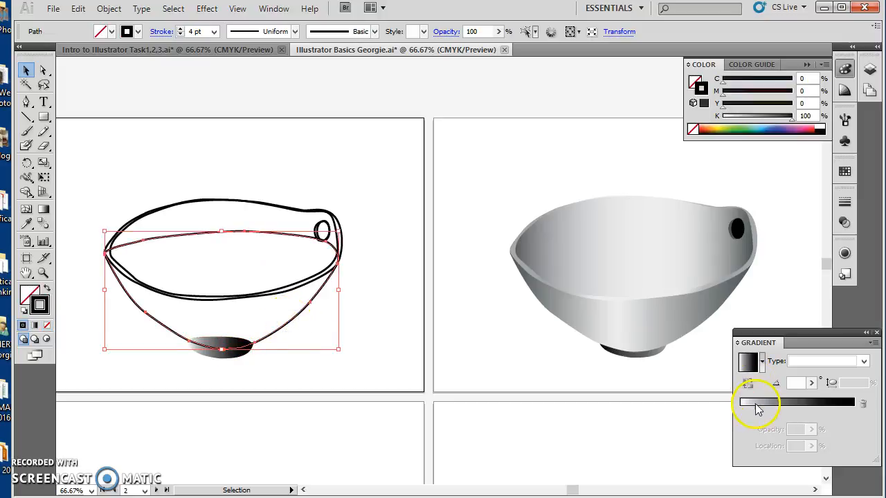
pyautogui.click(757, 406)
pyautogui.moveTo(768, 398); pyautogui.dragTo(799, 398)
pyautogui.click(844, 171)
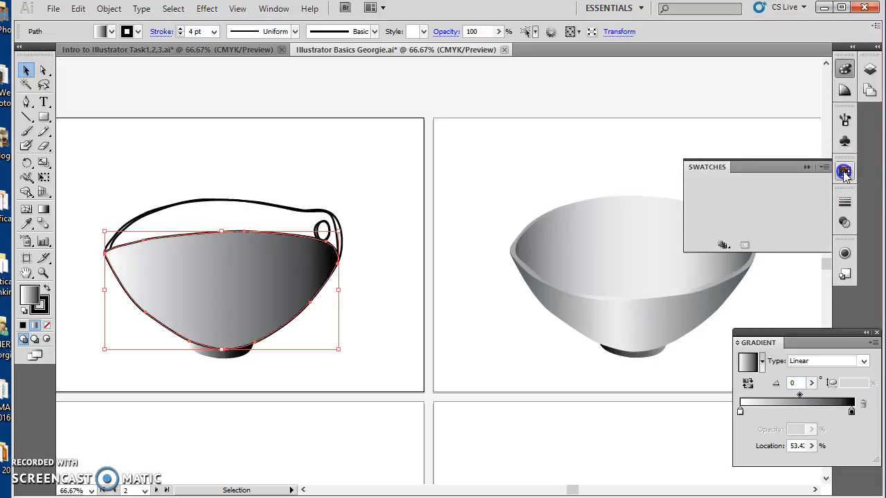
# - Add a grey stop at about 75 % to the body's gradient and remove the body's stroke
pyautogui.click(835, 409)
pyautogui.moveTo(836, 409); pyautogui.dragTo(827, 413)
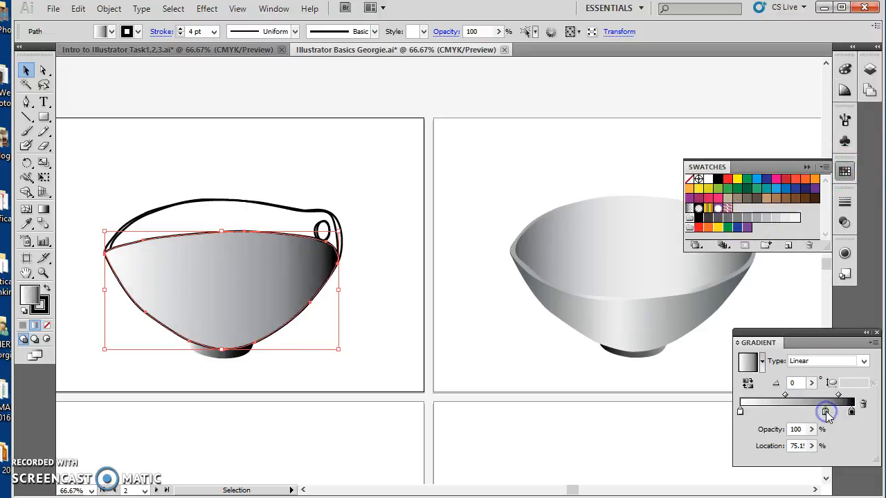
pyautogui.click(43, 303)
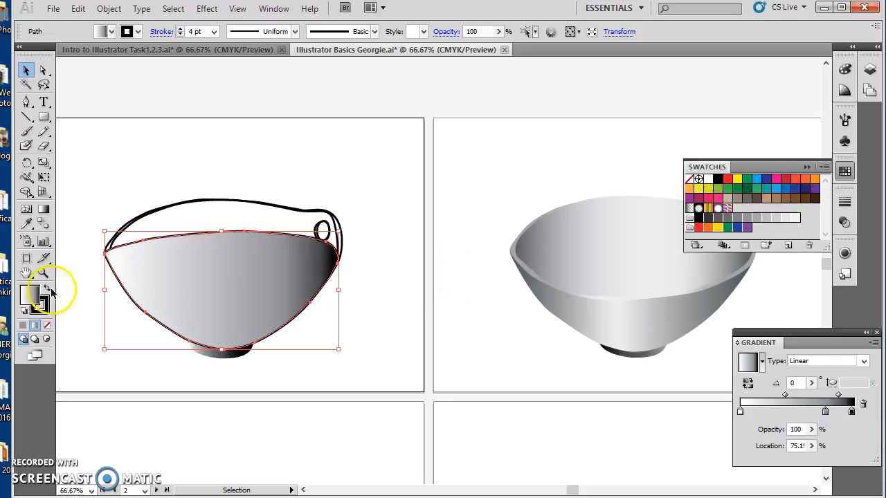
pyautogui.click(47, 325)
pyautogui.click(263, 258)
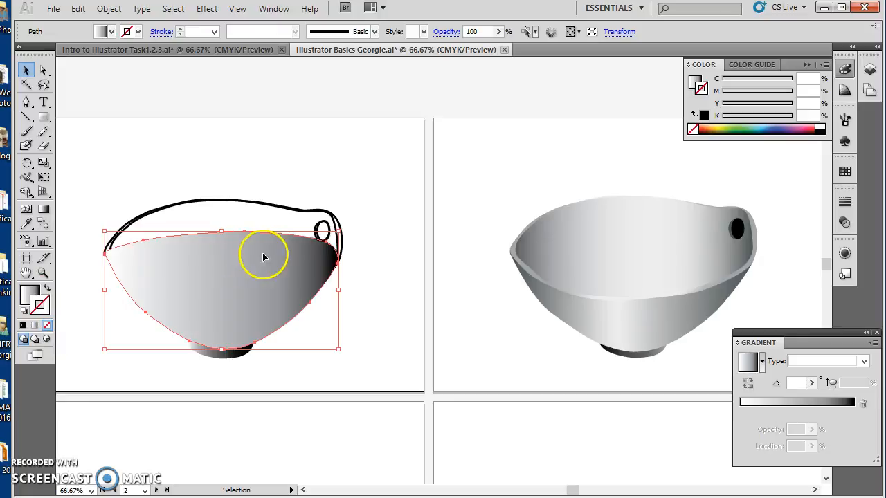
# - Bring the bowl's gradient-filled inner shape in front of the rim and outer body
pyautogui.click(337, 228)
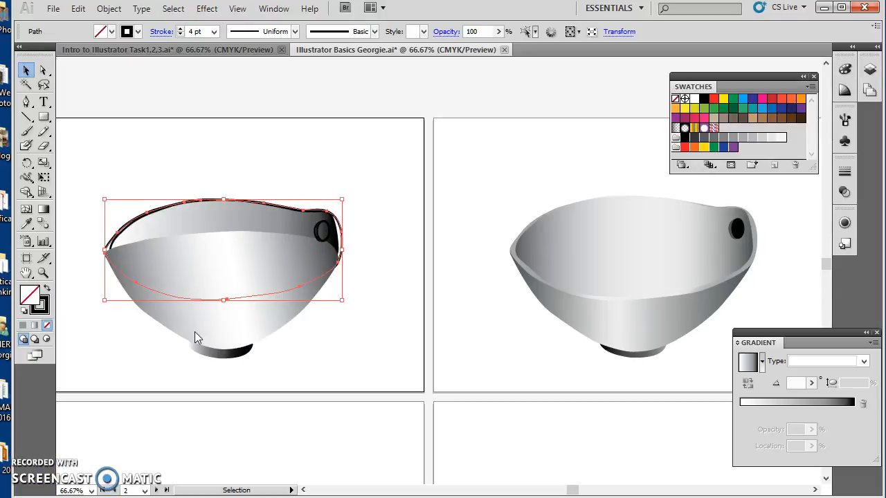
pyautogui.click(201, 305)
pyautogui.click(161, 210)
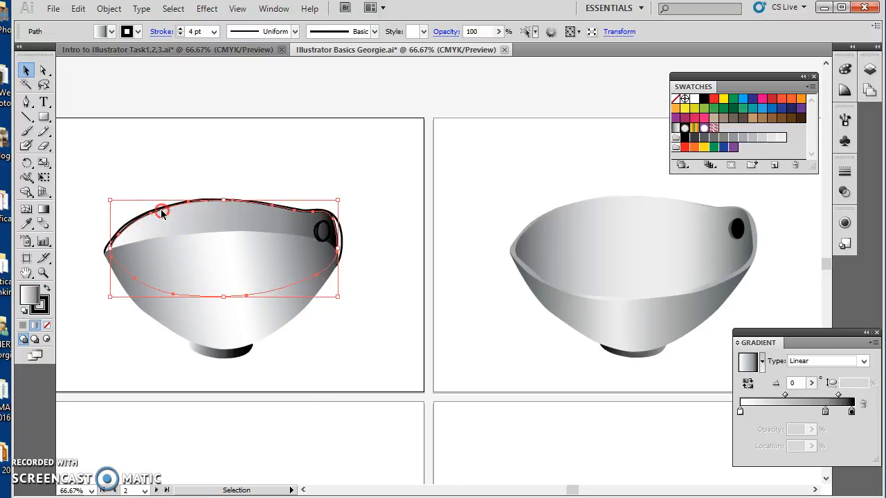
pyautogui.rightClick(160, 213)
pyautogui.moveTo(233, 413)
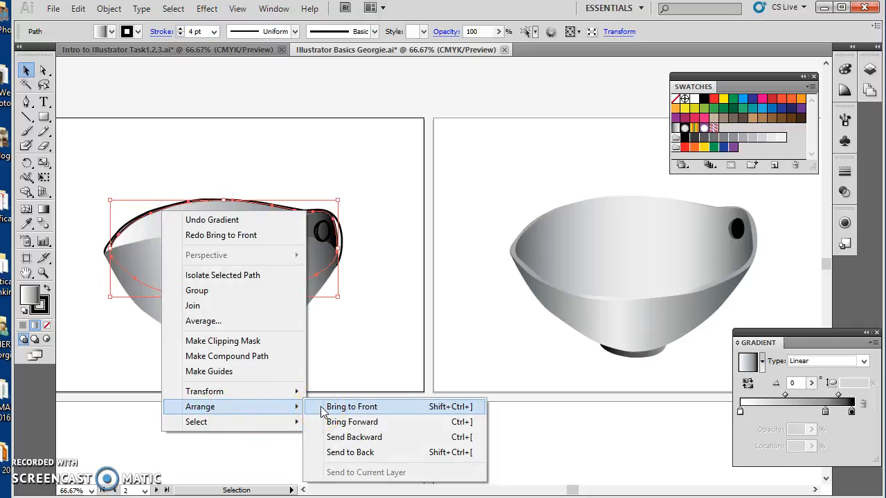
pyautogui.click(323, 412)
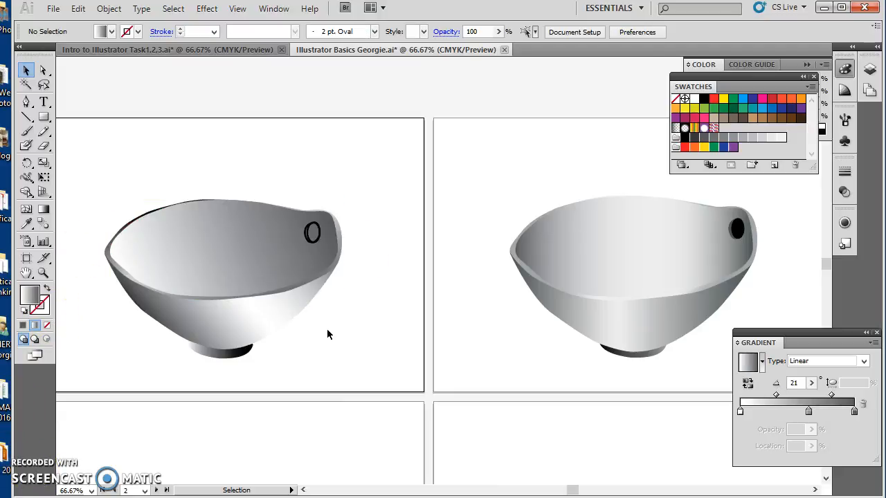
# - Set the angle of the bowl interior's linear gradient to -105°
pyautogui.click(274, 280)
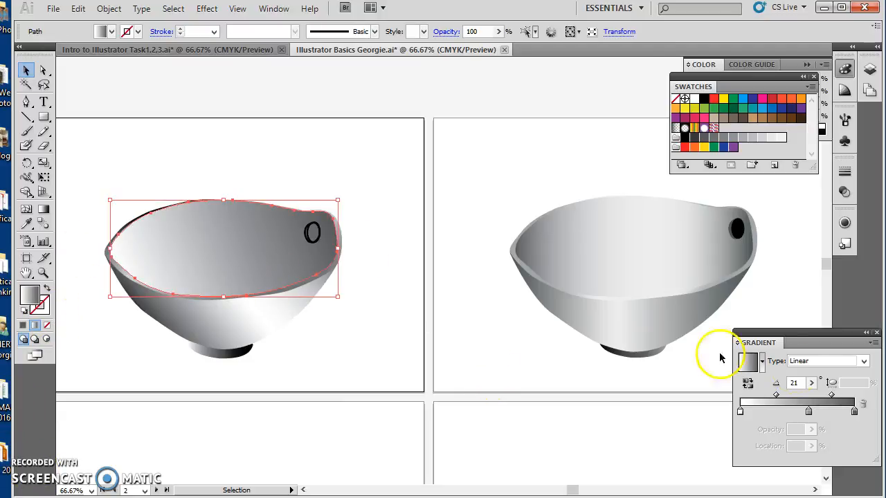
pyautogui.click(814, 383)
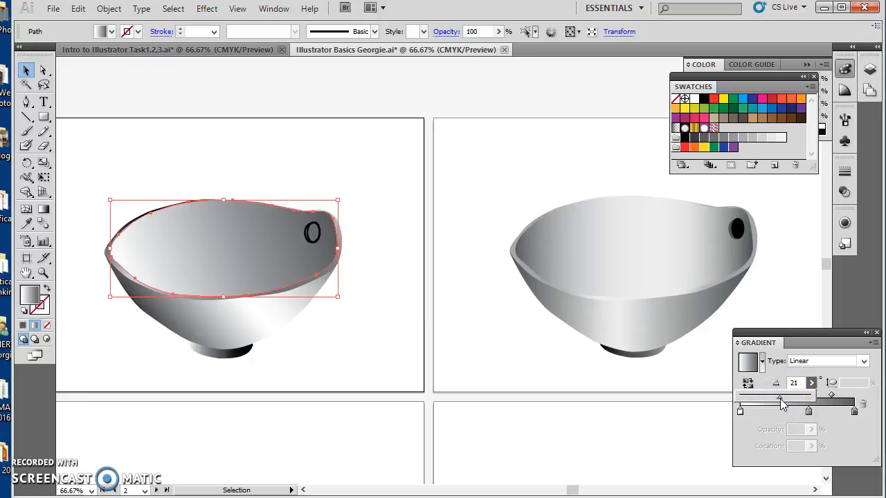
pyautogui.moveTo(781, 401); pyautogui.dragTo(755, 401)
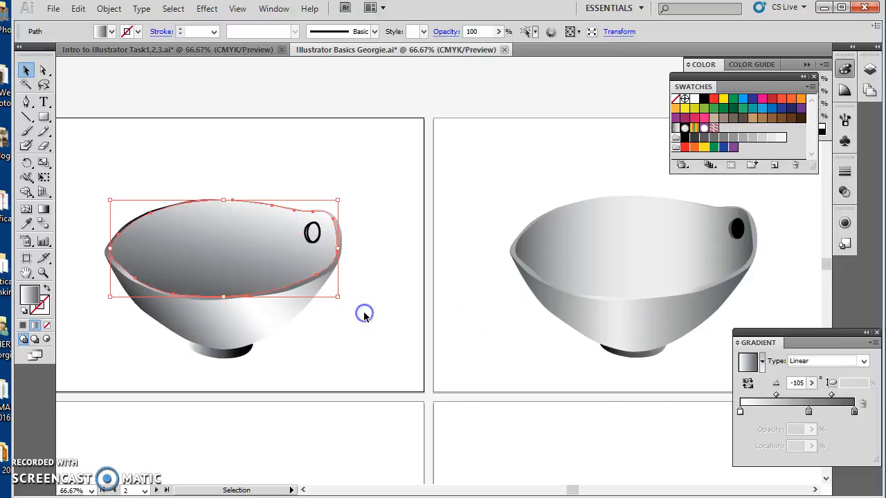
pyautogui.click(399, 168)
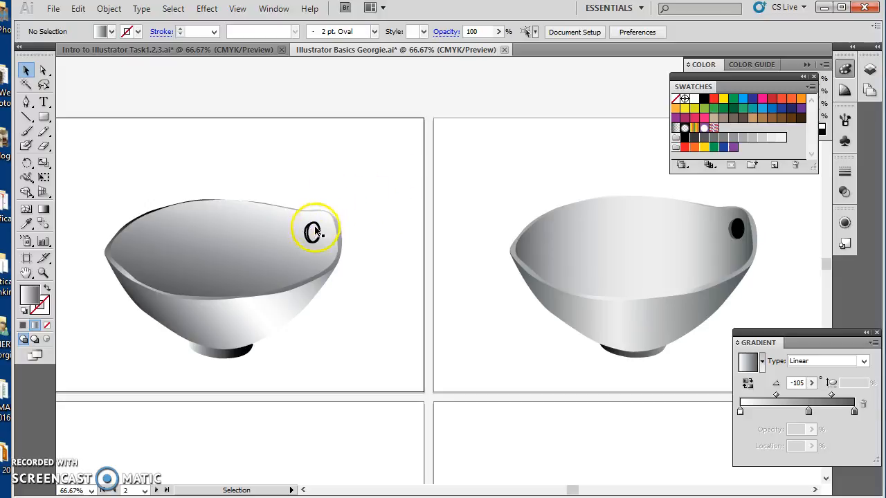
pyautogui.moveTo(43, 117); pyautogui.dragTo(74, 148)
pyautogui.moveTo(308, 221); pyautogui.dragTo(321, 243)
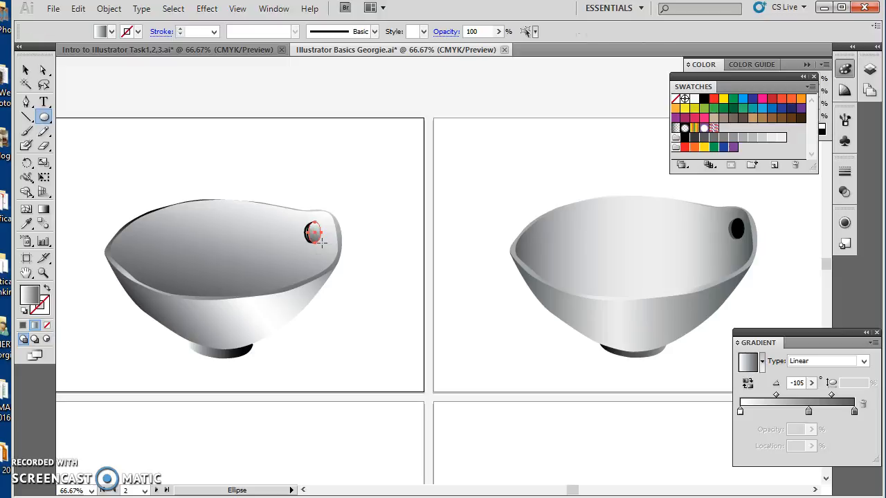
pyautogui.hotkey('ctrl', 'shift', 'a')
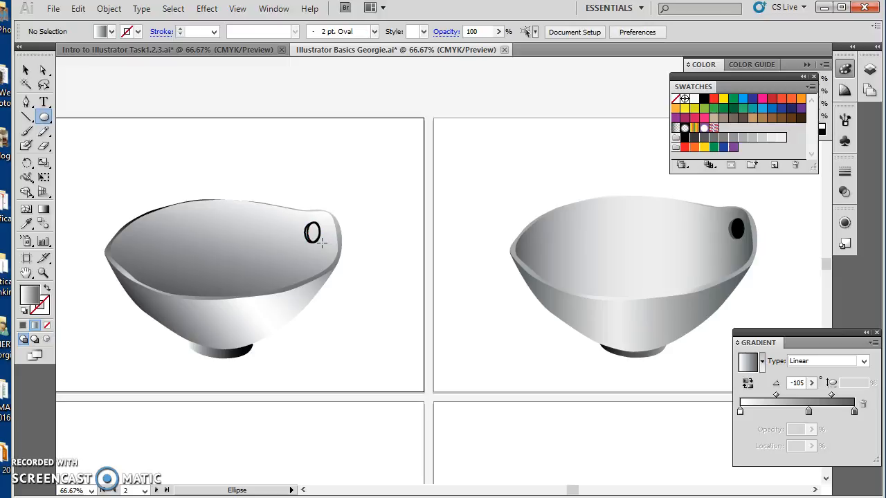
# - Fill the unfilled oval of the bowl's handle hole with solid black
pyautogui.click(26, 71)
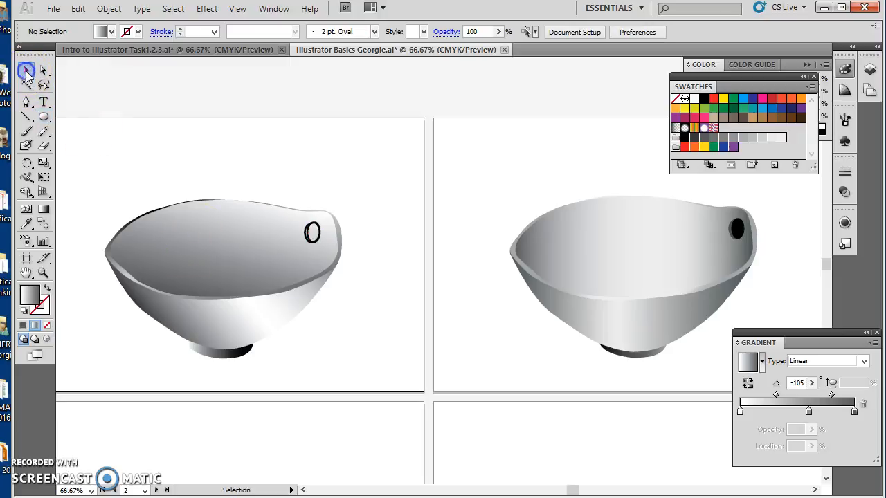
pyautogui.click(313, 234)
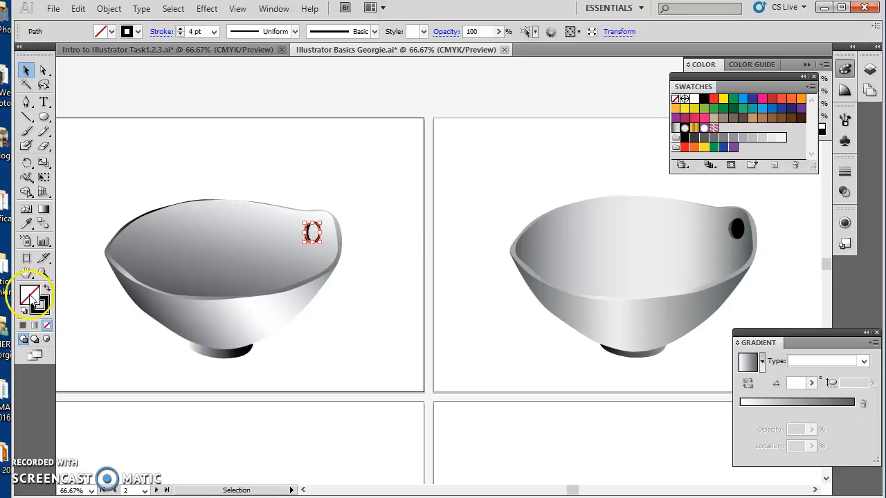
pyautogui.click(685, 138)
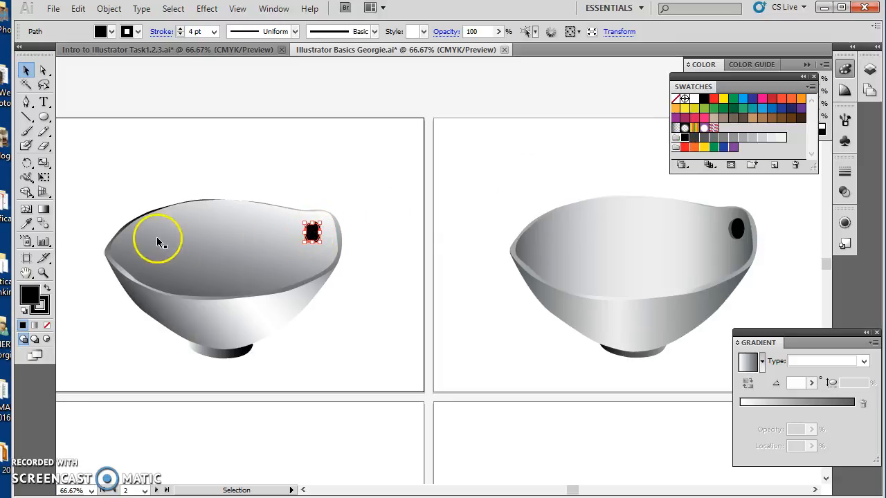
pyautogui.click(131, 382)
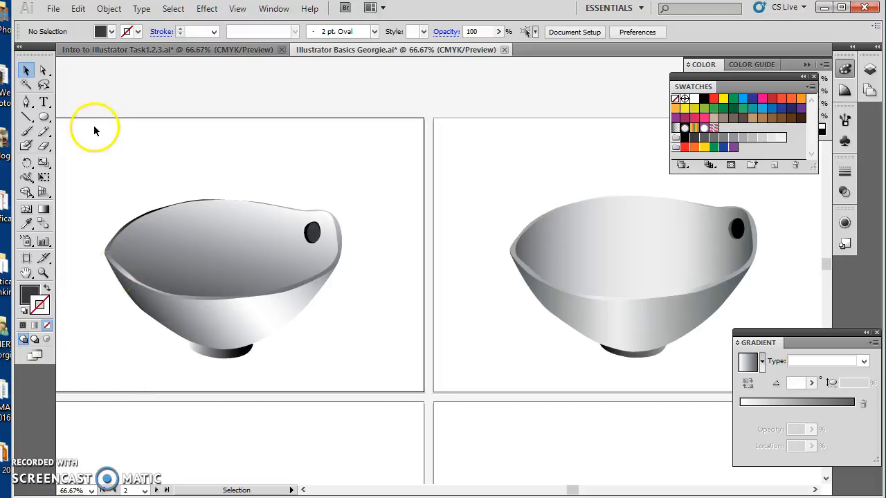
# - Group all of the bowl's shapes and scale the group down near the centre of its artboard
pyautogui.moveTo(89, 165); pyautogui.dragTo(369, 377)
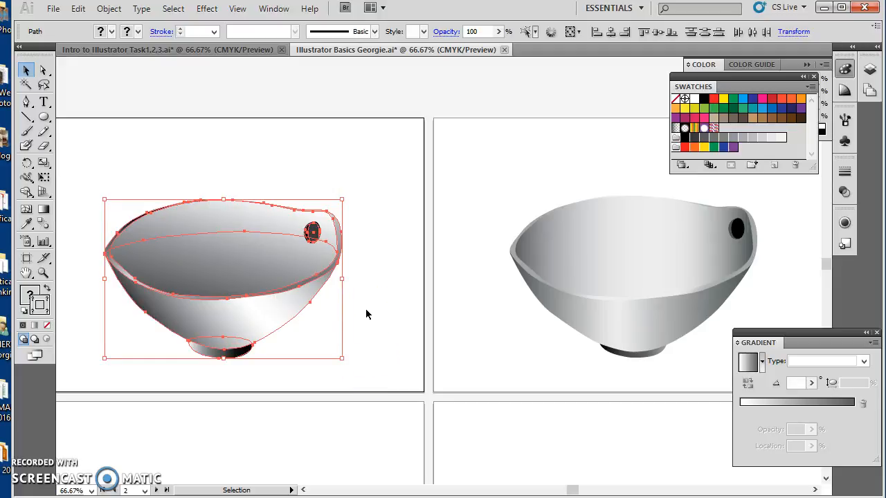
pyautogui.hotkey('ctrl', 'g')
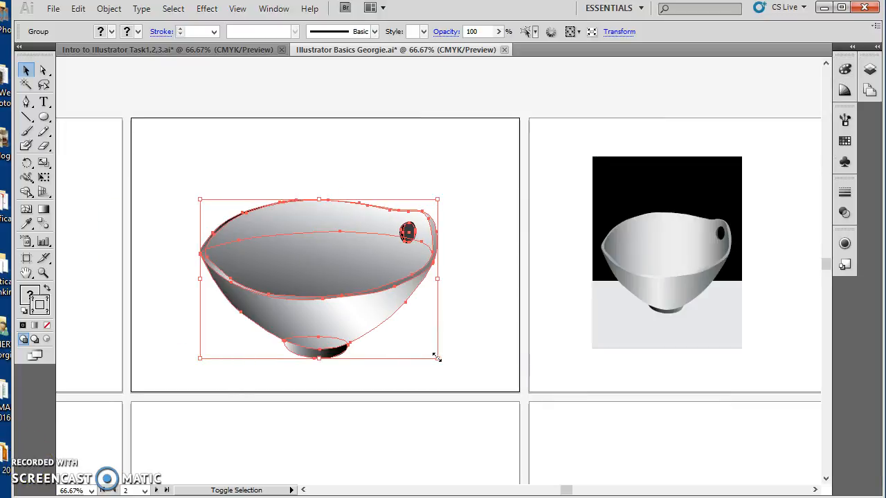
pyautogui.moveTo(437, 358); pyautogui.dragTo(342, 297)
pyautogui.moveTo(297, 267); pyautogui.dragTo(346, 273)
pyautogui.click(411, 299)
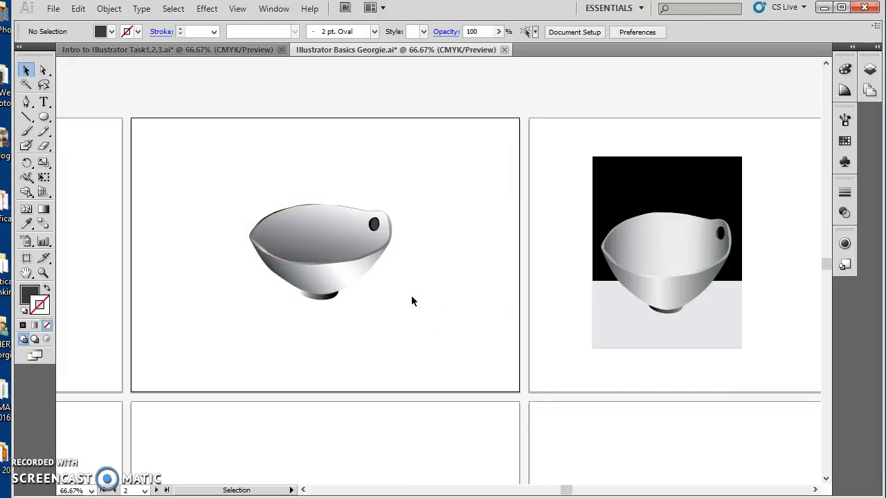
# - Draw a dark grey upright rectangle covering the whole bowl and send it to the back as a backdrop
pyautogui.click(45, 118)
pyautogui.moveTo(46, 119); pyautogui.dragTo(86, 120)
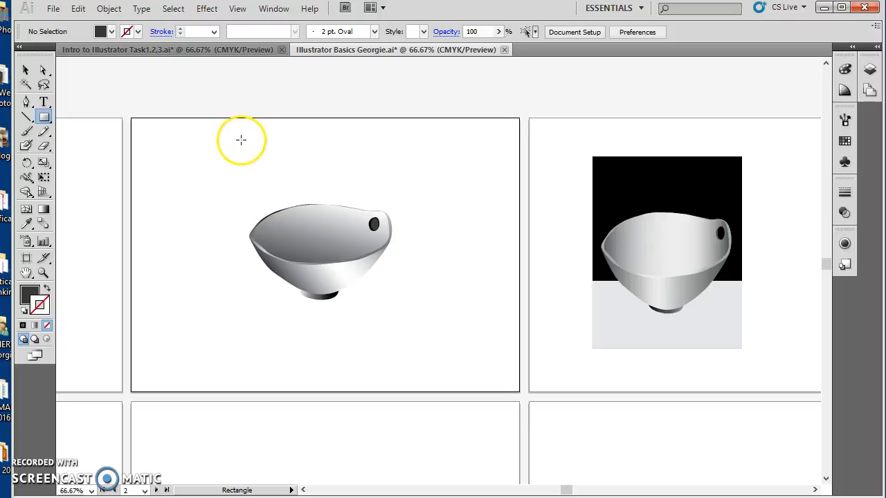
pyautogui.moveTo(233, 139); pyautogui.dragTo(416, 340)
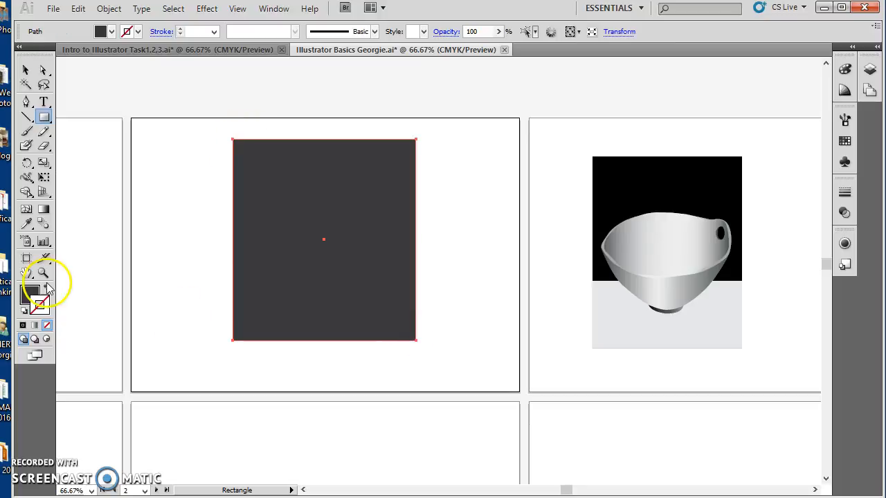
pyautogui.click(25, 70)
pyautogui.rightClick(318, 263)
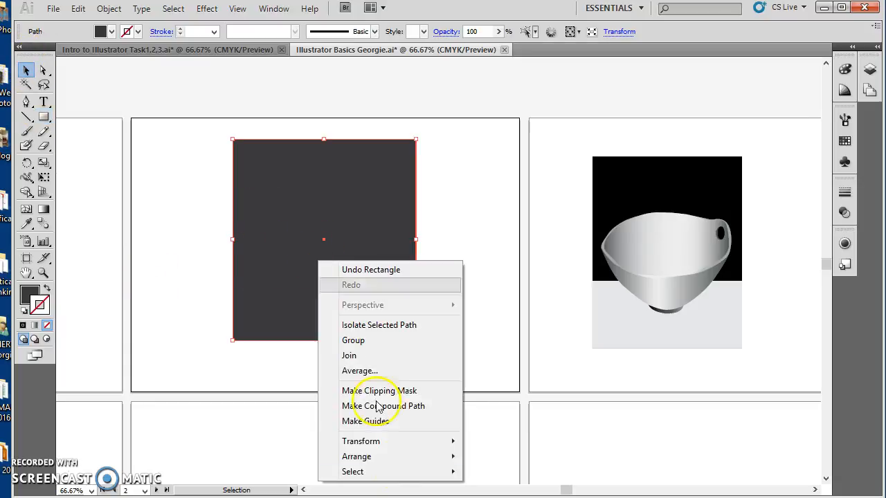
pyautogui.moveTo(401, 459)
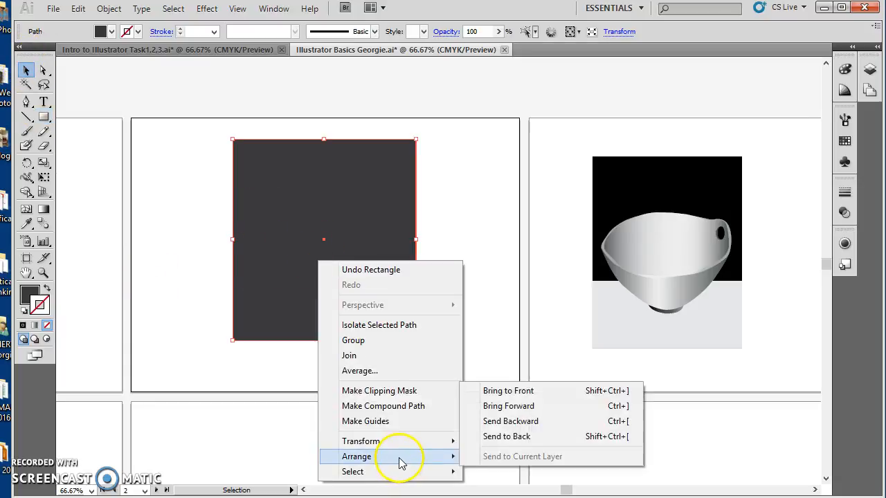
pyautogui.click(505, 441)
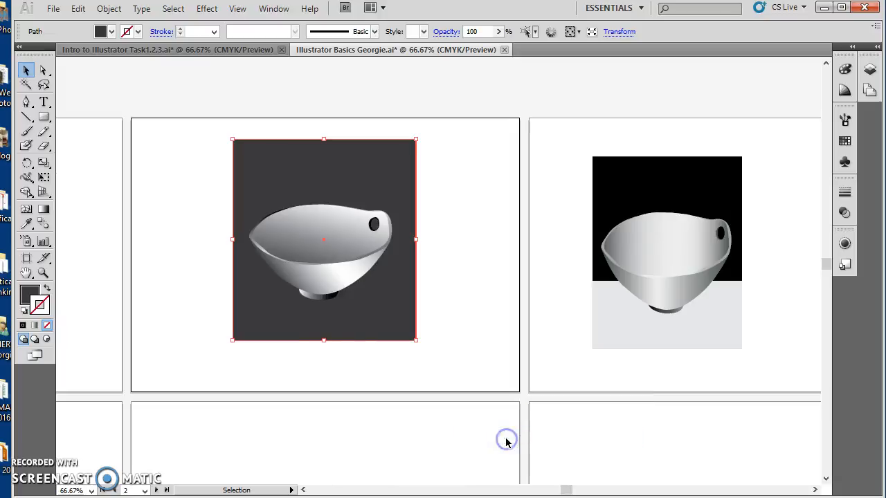
# - Change the backdrop rectangle's fill to bright blue and remove its stroke
pyautogui.click(844, 141)
pyautogui.click(757, 133)
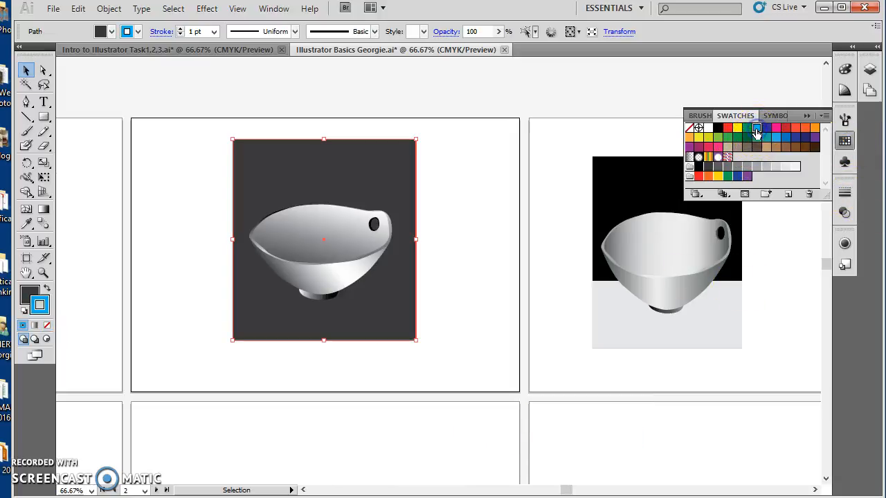
pyautogui.click(46, 289)
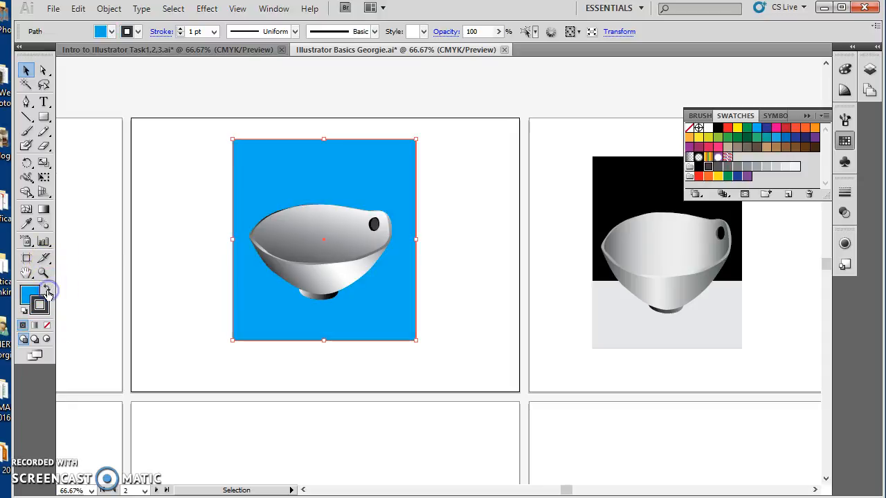
pyautogui.click(46, 325)
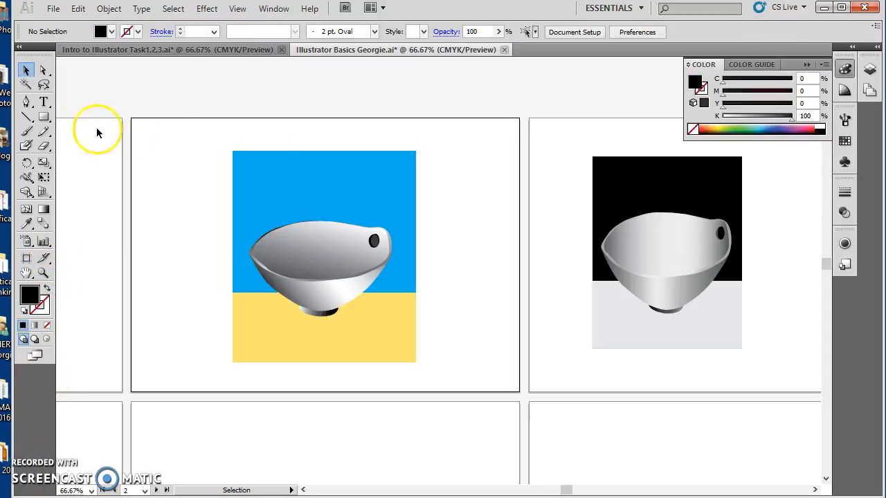
# - Add a caption above the illustration reading "Line Art" and "Tools Used: Pen, Line and Fill, Stroke, Layers, Shape, Gradient."
pyautogui.click(45, 103)
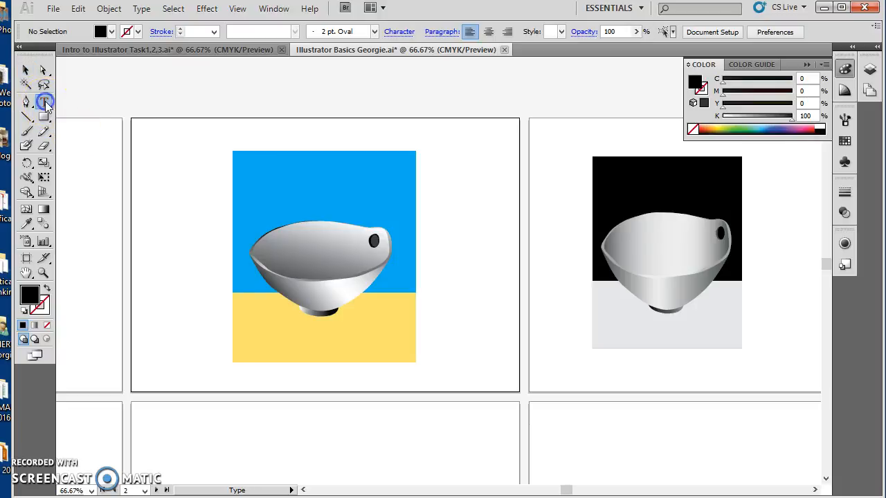
pyautogui.click(145, 130)
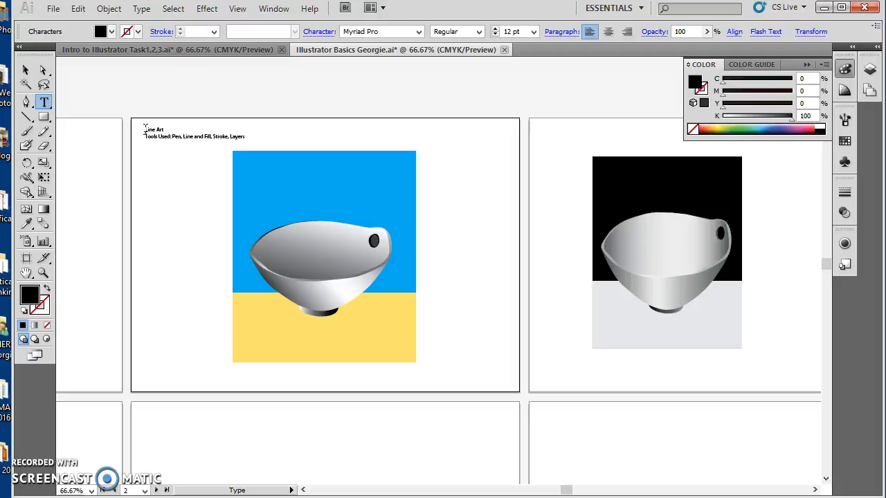
pyautogui.write('Gradient.')
pyautogui.click(153, 155)
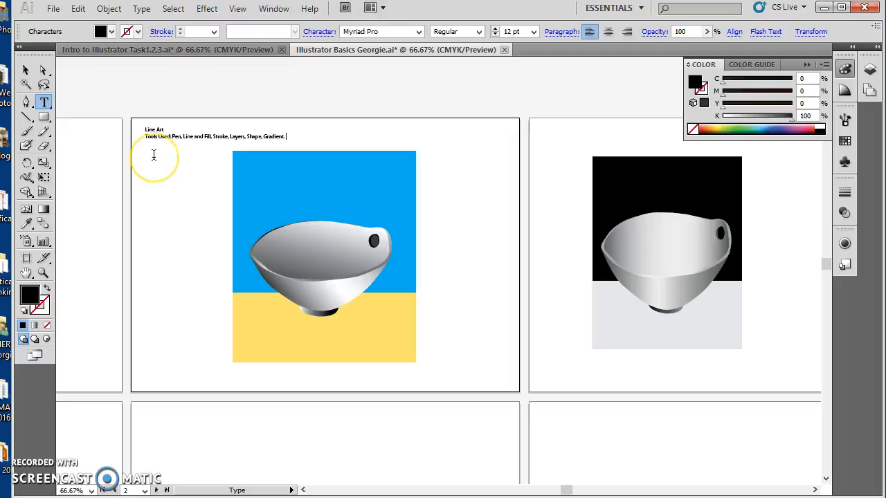